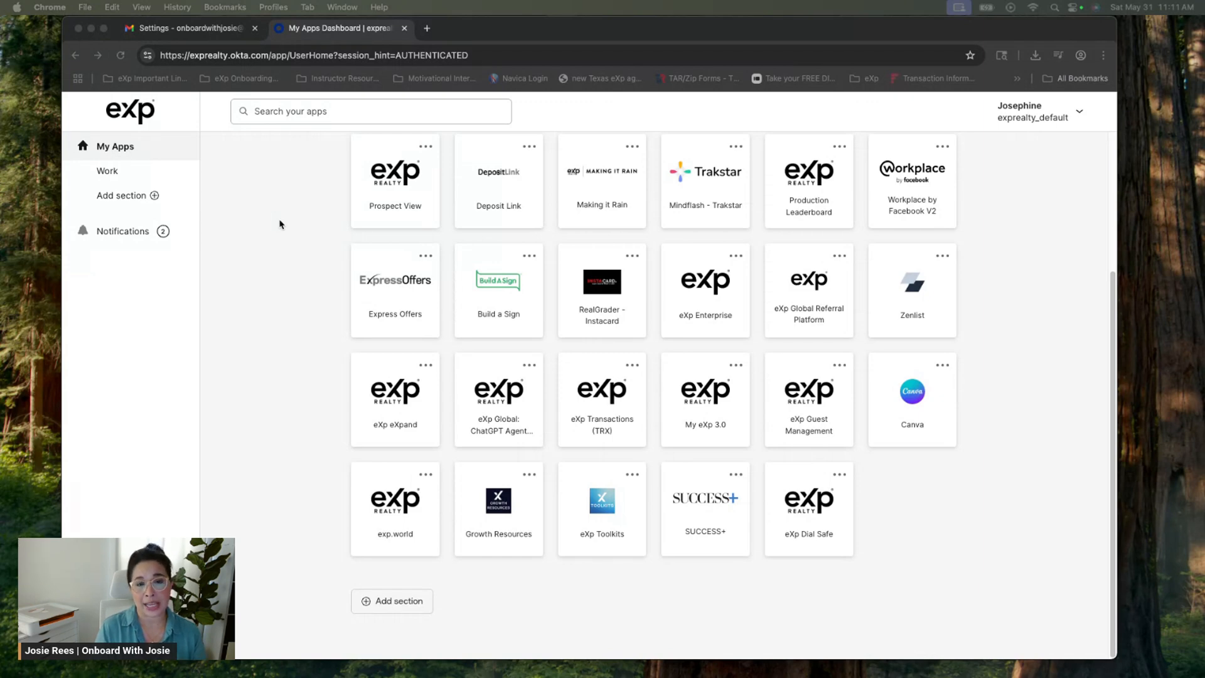
Launch Canva from the eXp apps dashboard in a new tab
scroll(280, 224, up, 5)
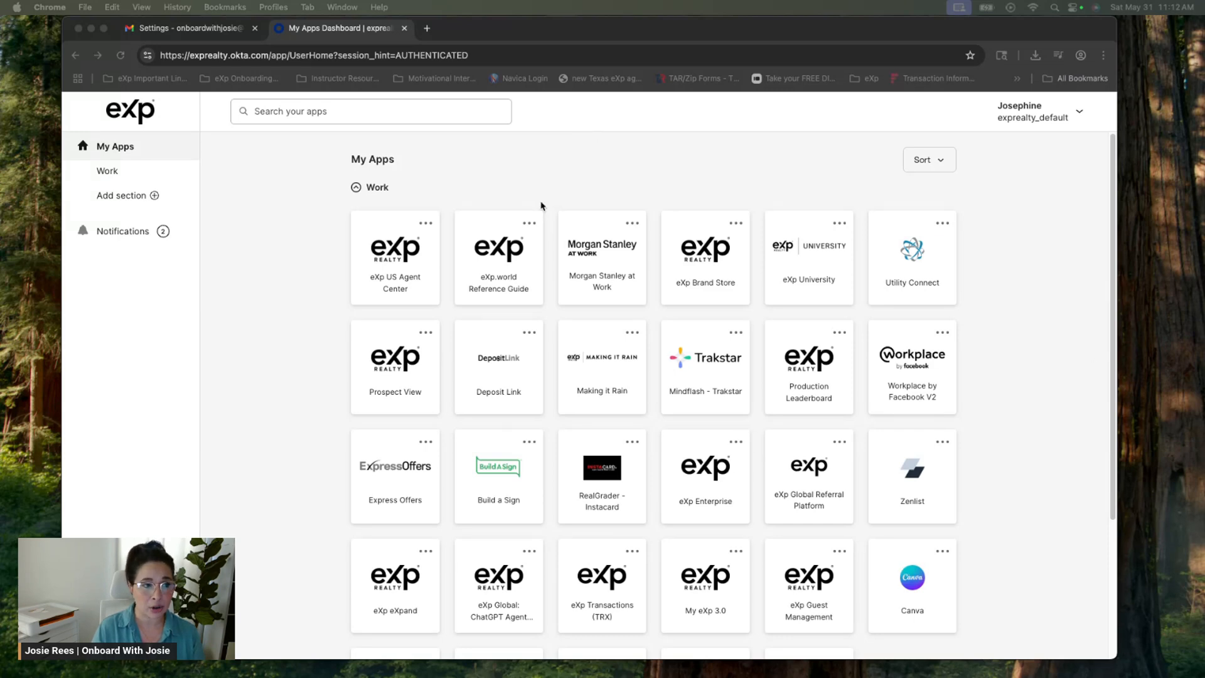
click(918, 584)
click(918, 583)
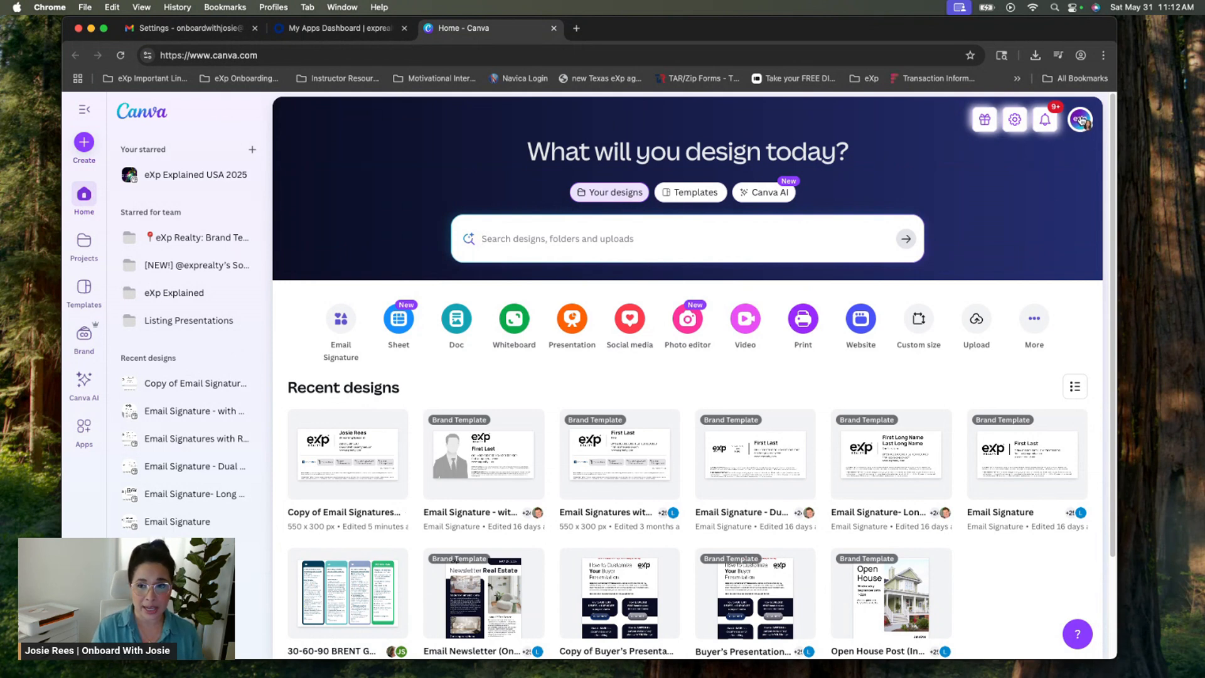
Confirm the signed-in Canva account, then bring up the design search page filtered to Your designs
click(1080, 118)
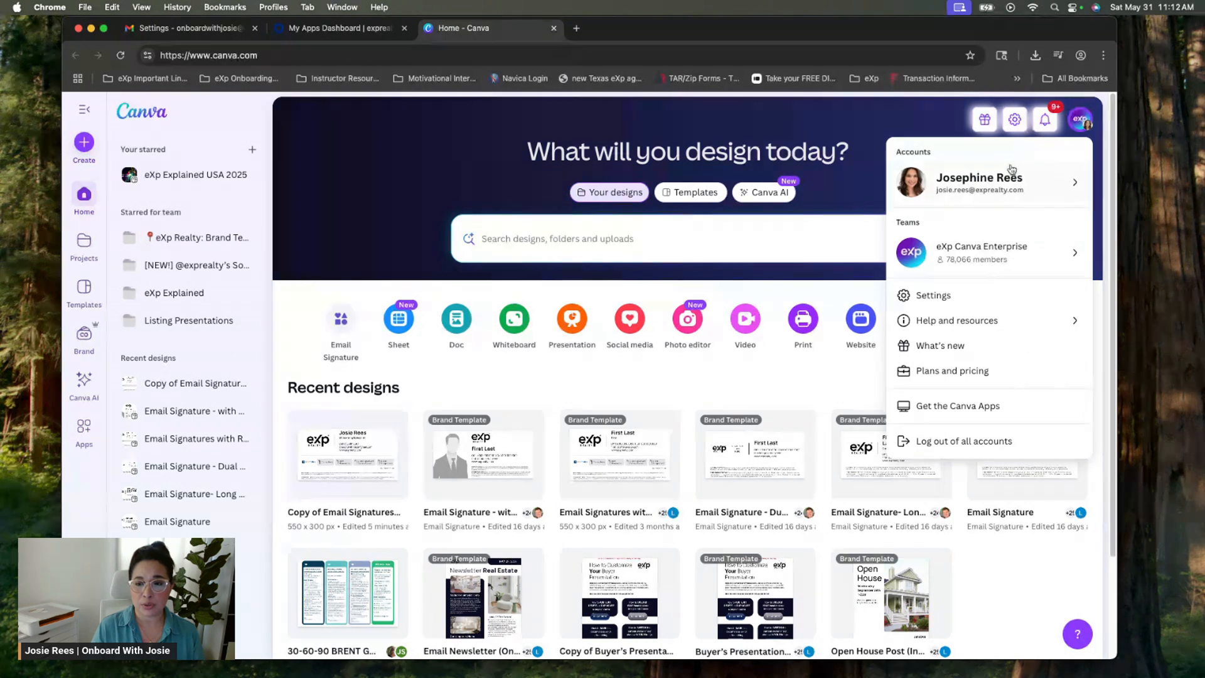
mouse_move(1005, 186)
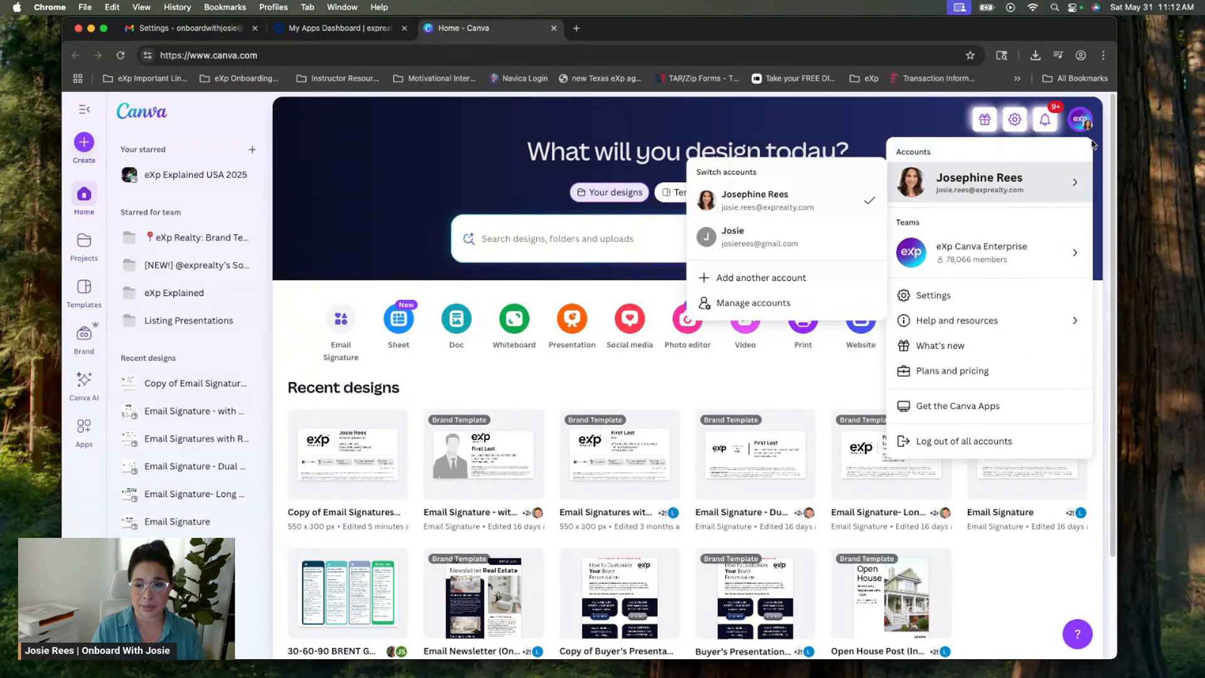
click(904, 105)
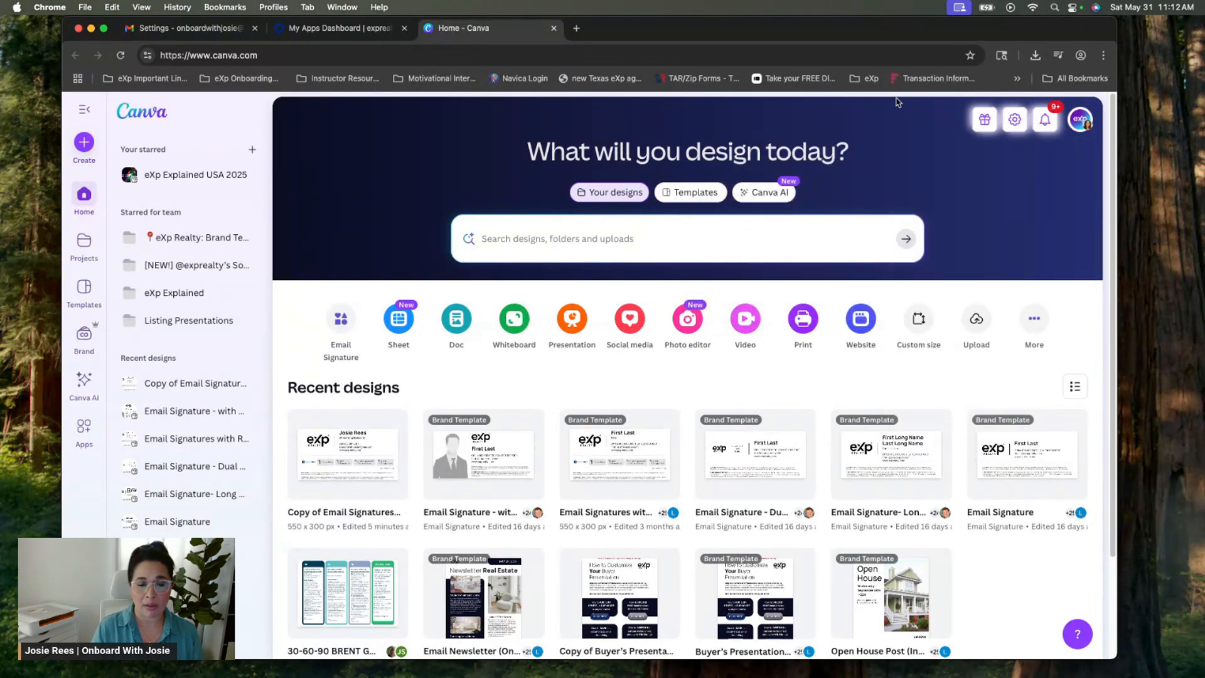
click(535, 237)
text(email)
key(BackSpace)
key(BackSpace)
key(BackSpace)
key(BackSpace)
key(BackSpace)
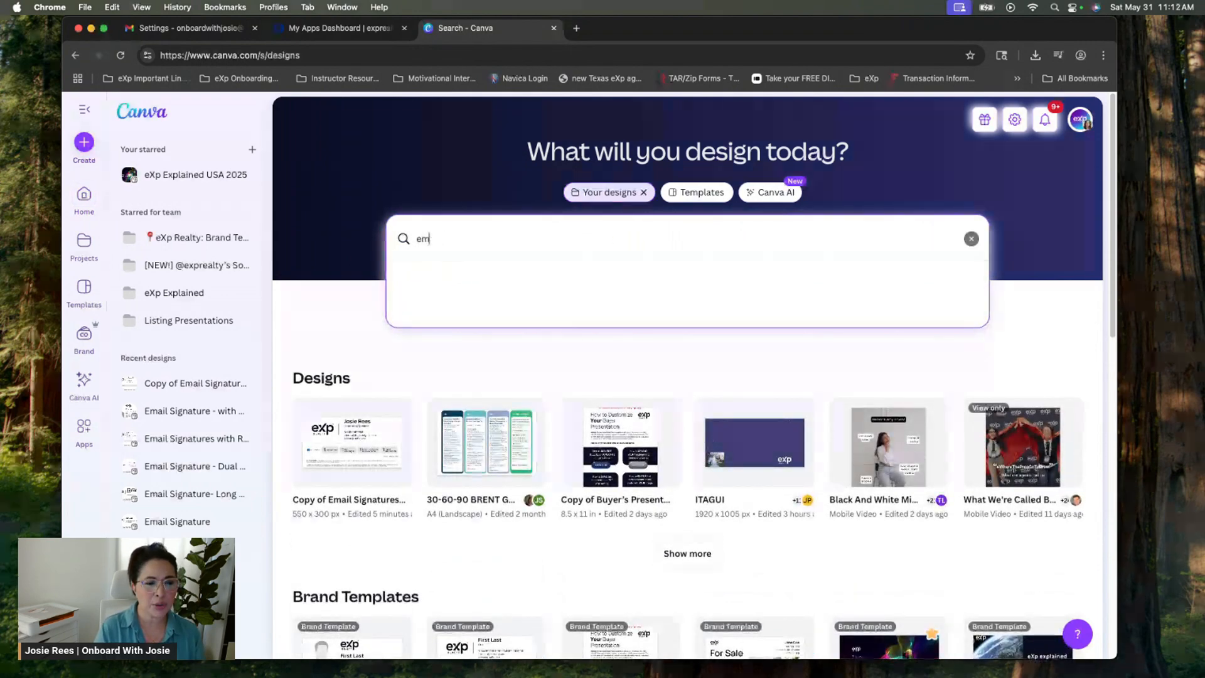
click(317, 164)
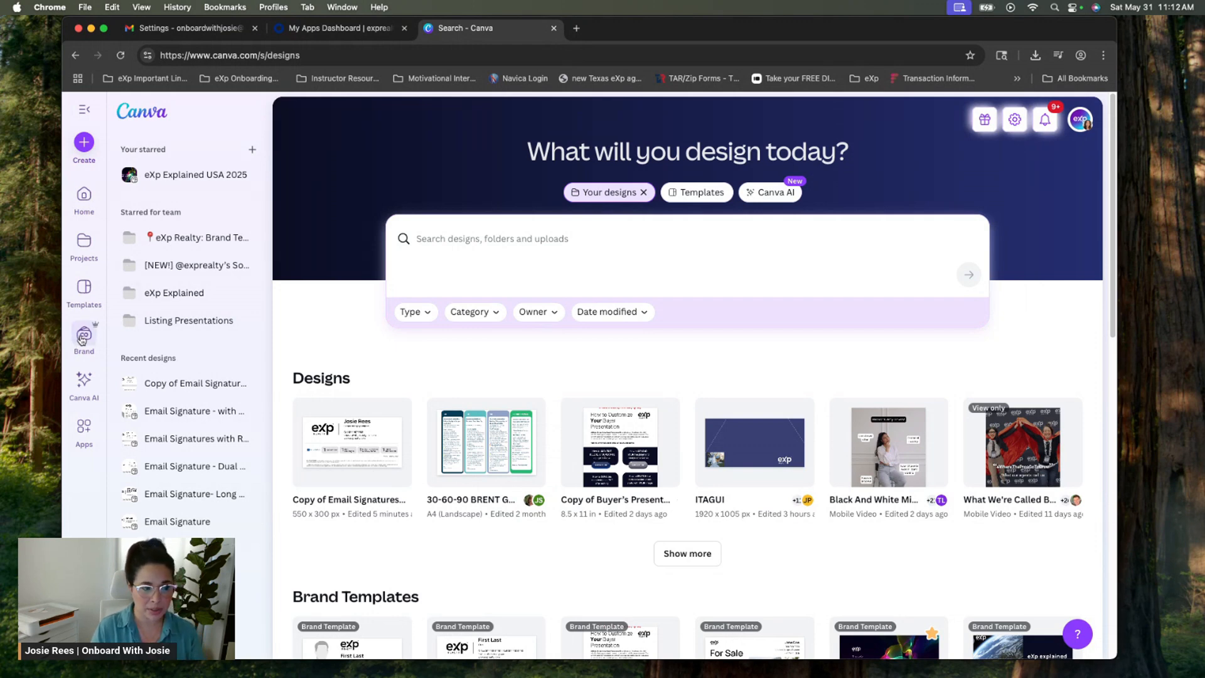
Go to Brand in the sidebar and browse the list of Brand Kits
click(82, 338)
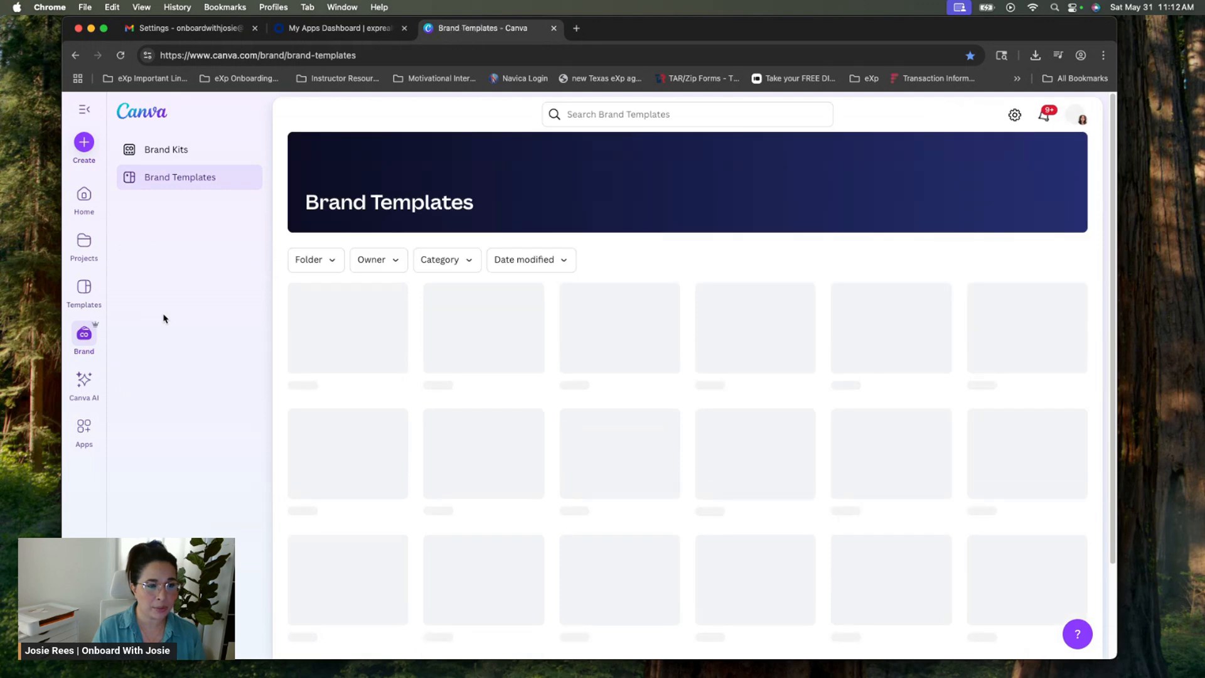
click(182, 157)
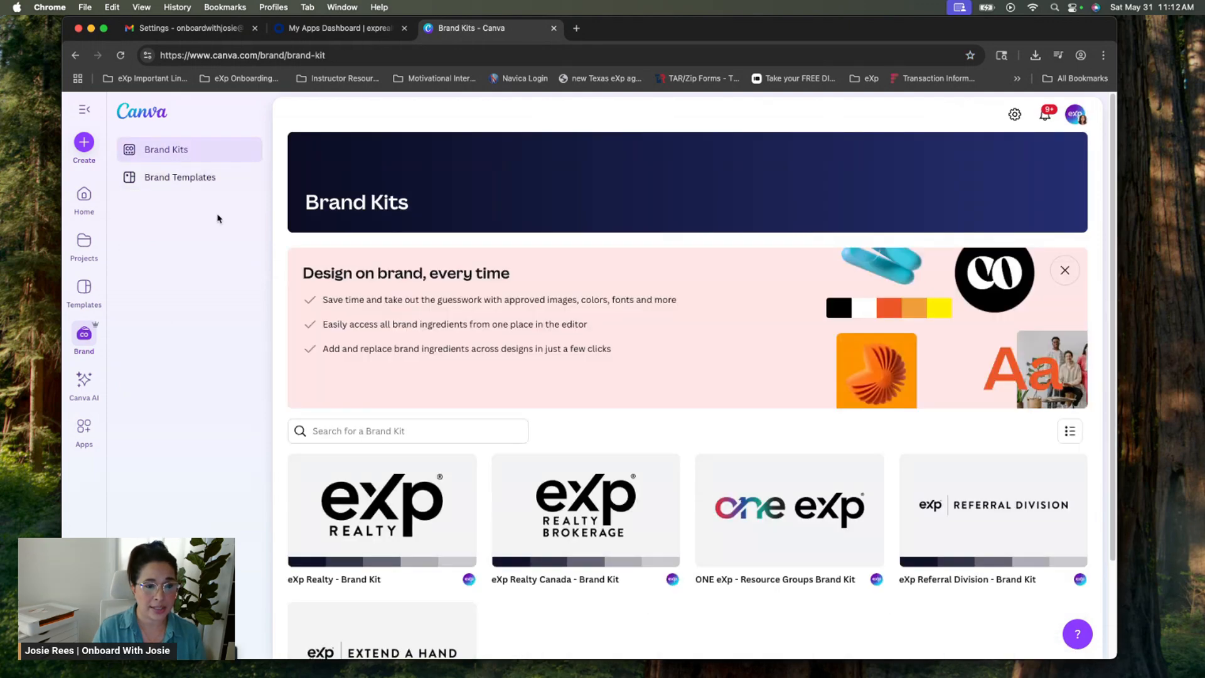
scroll(475, 359, down, 2)
scroll(484, 479, down, 1)
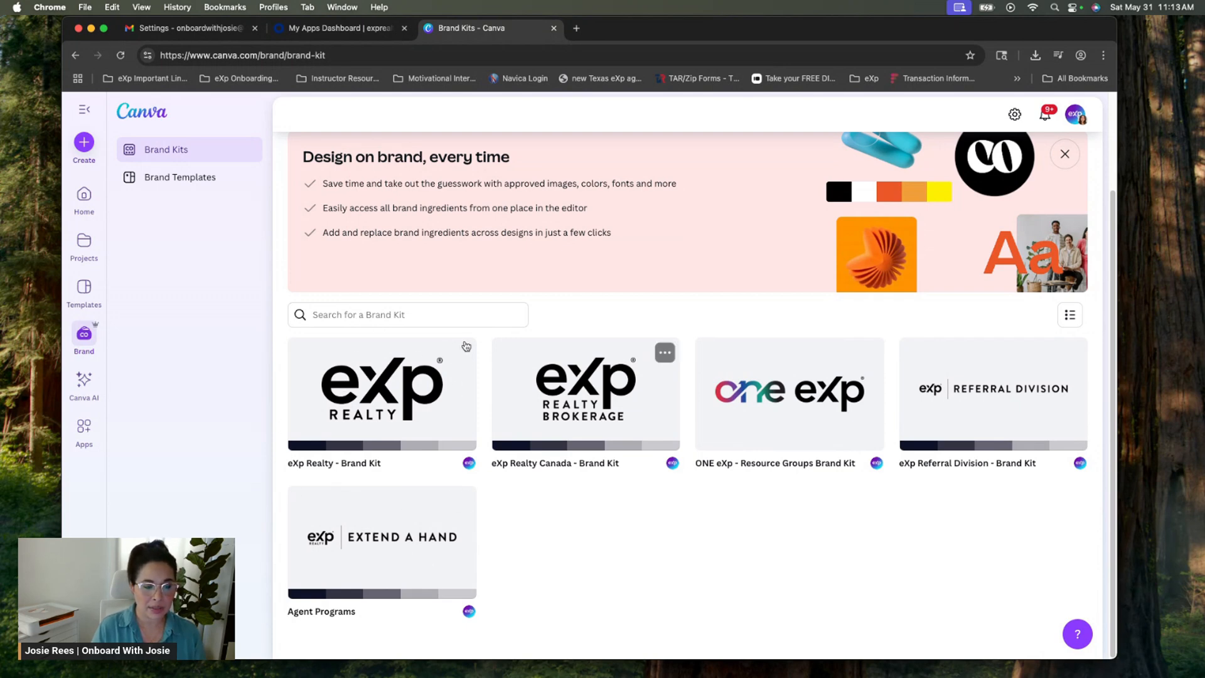
Review the eXp Realty - Brand Kit's logos, colour palette and fonts
click(389, 388)
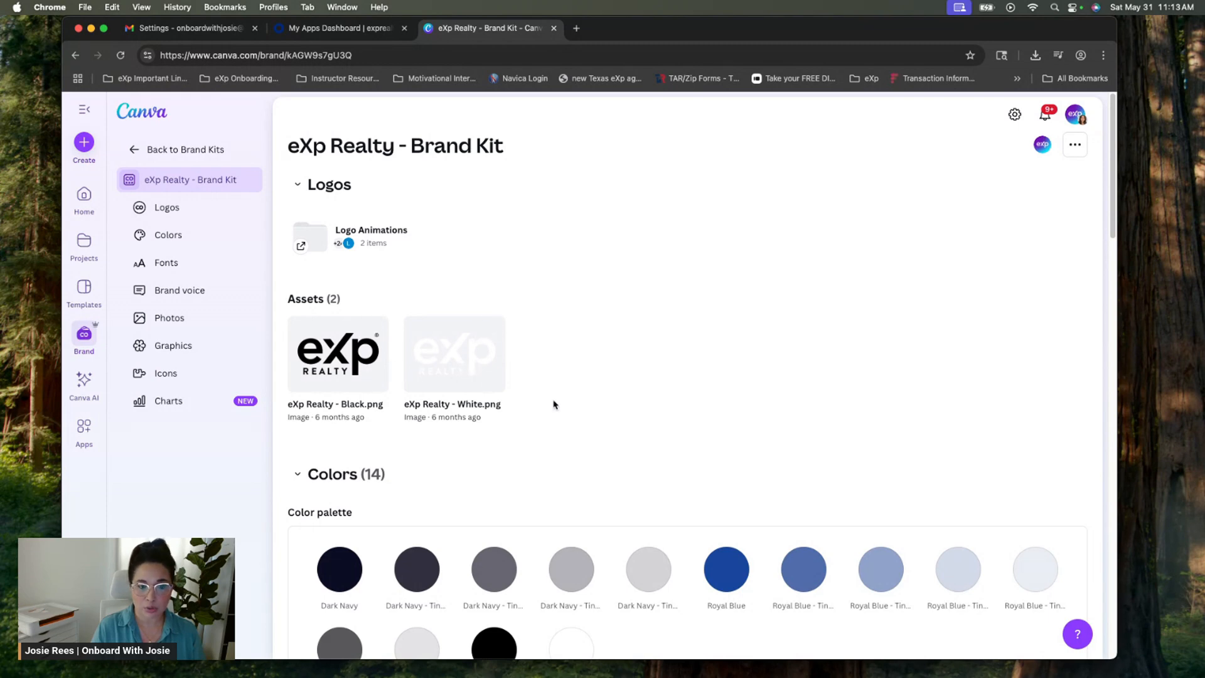
scroll(551, 404, down, 5)
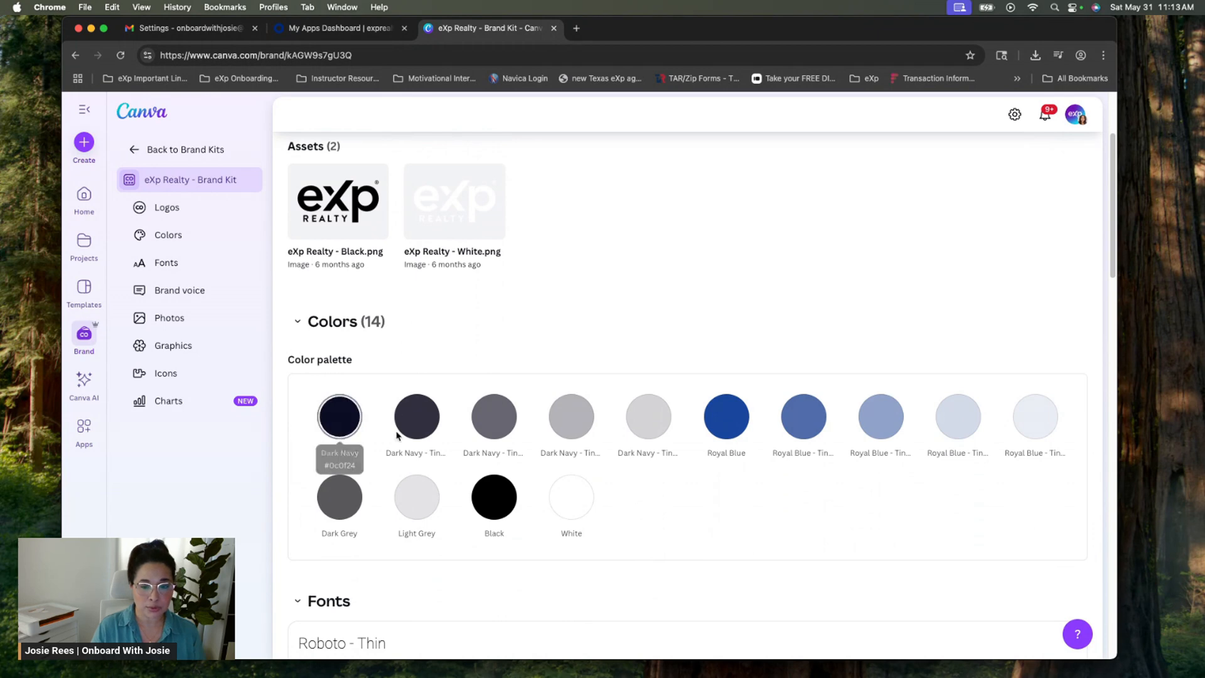
scroll(570, 506, down, 5)
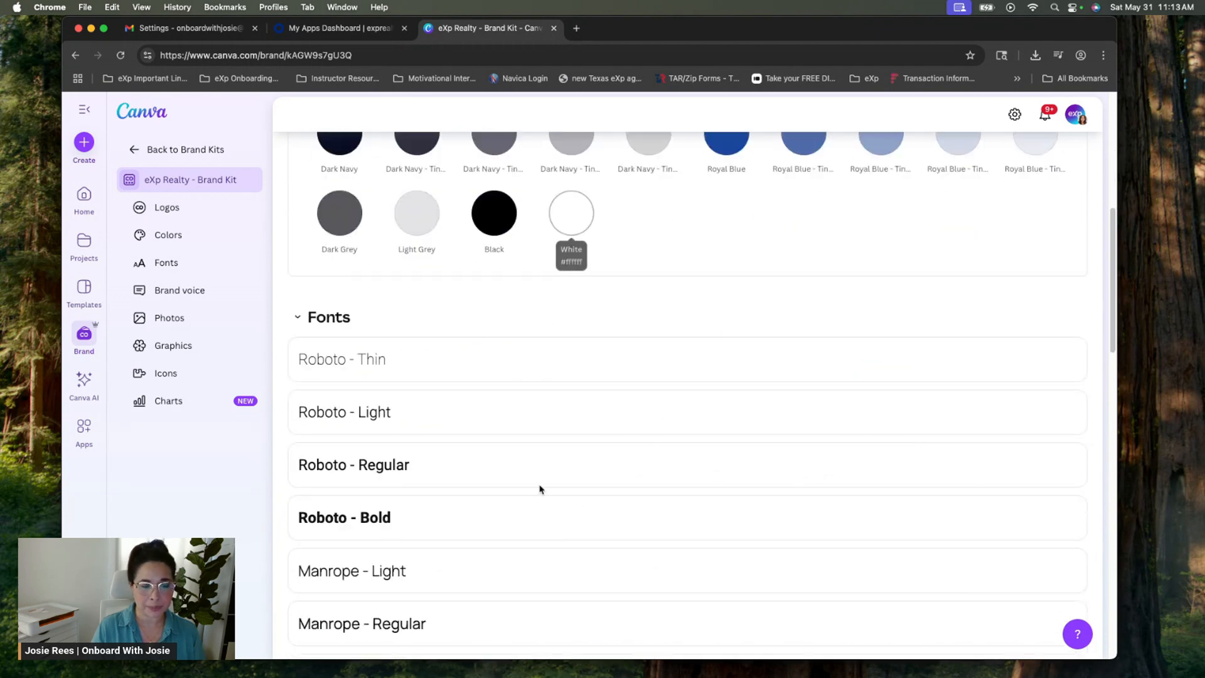
scroll(387, 531, down, 3)
scroll(387, 529, down, 8)
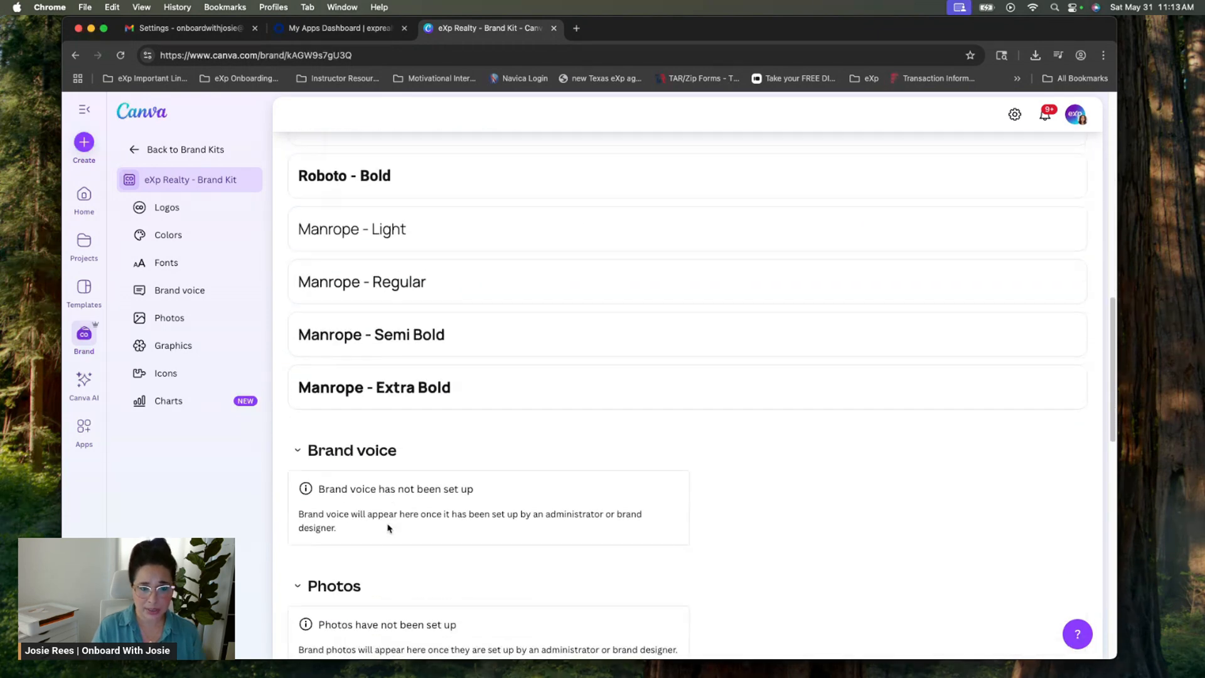
scroll(391, 530, up, 15)
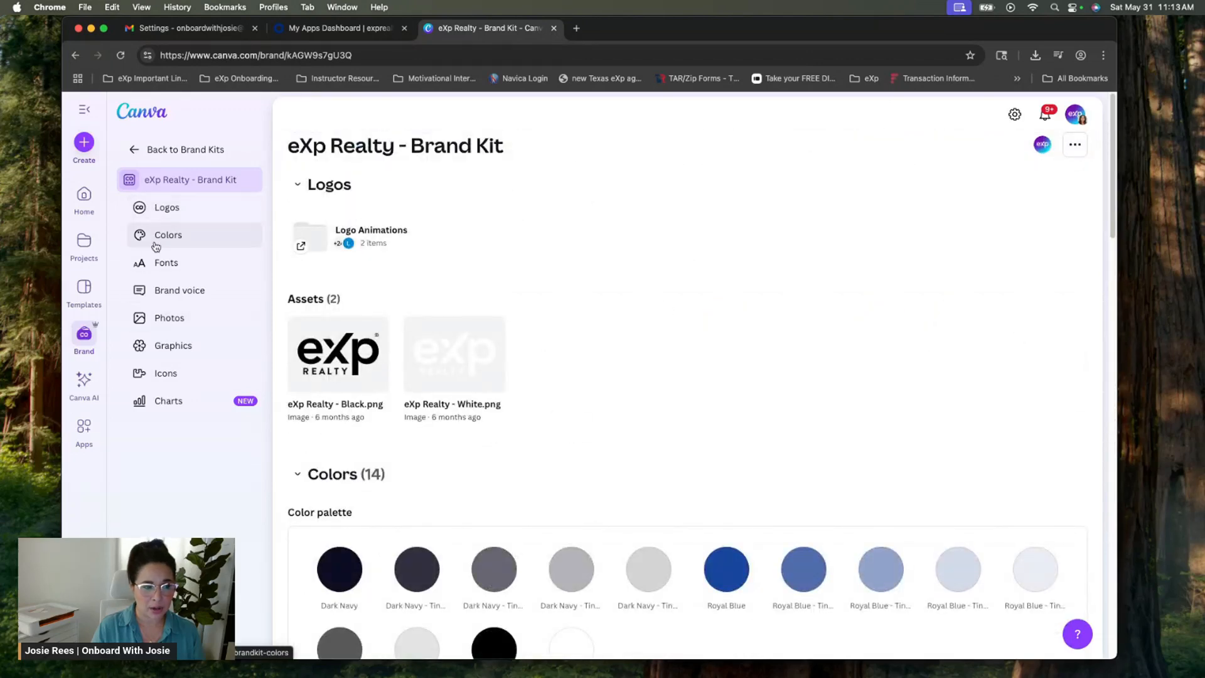
click(146, 152)
Go from the brand kits to the Brand Templates page to see eXp's shared templates
click(165, 187)
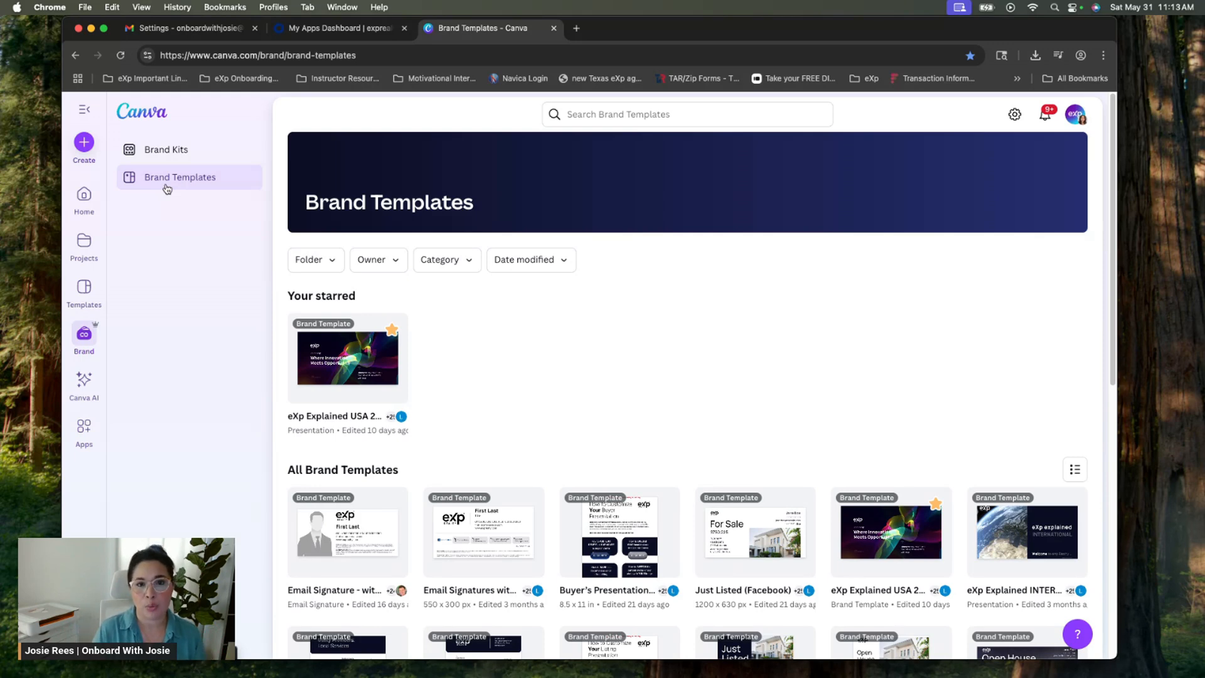
Search the brand templates for "email signature"
click(643, 115)
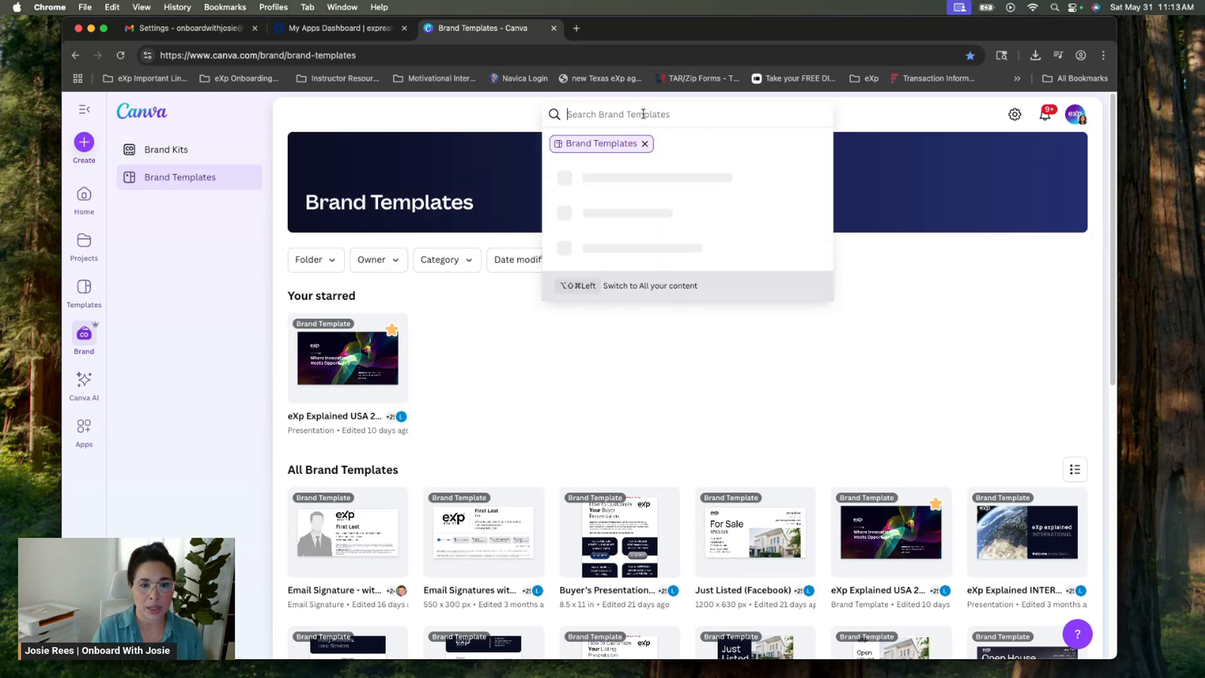
text(email signau)
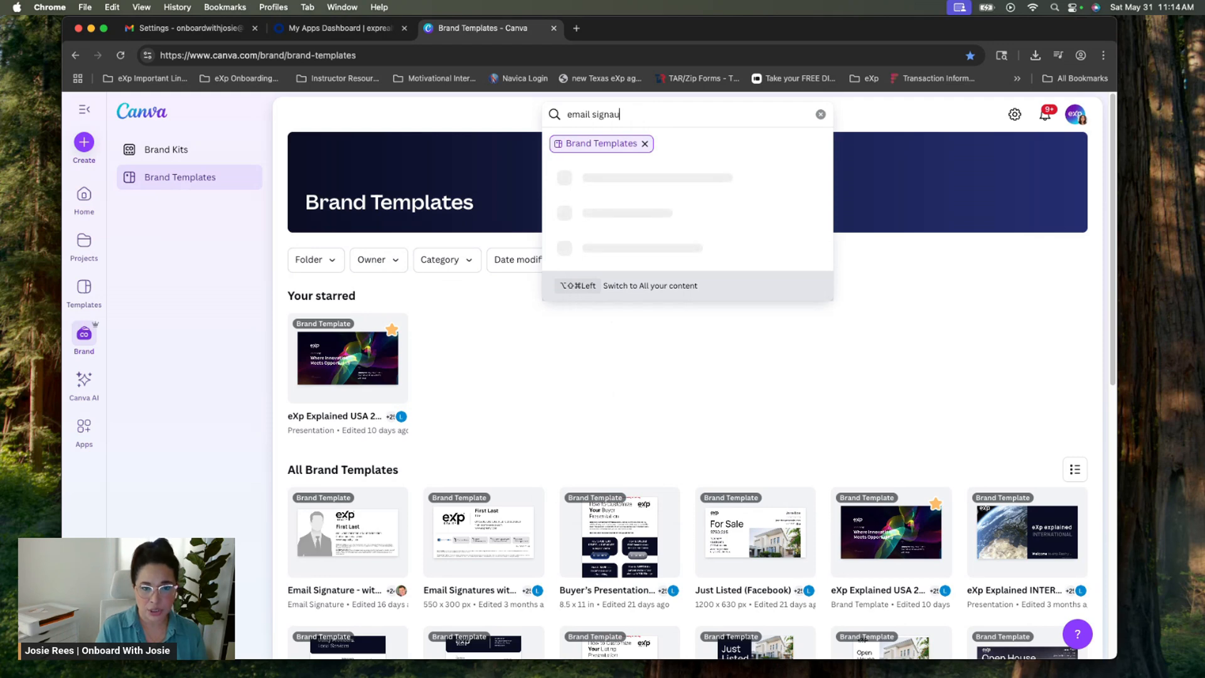
key(BackSpace)
text(ture)
key(Return)
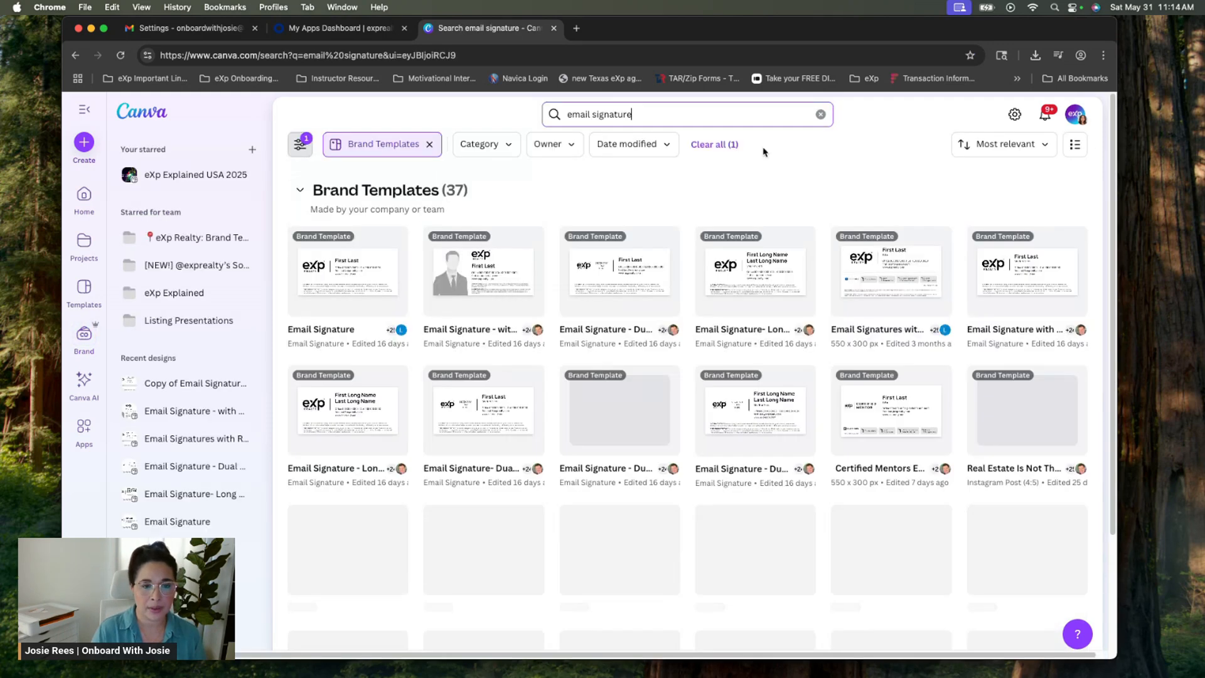
Compare Canva's own email signature templates, then filter back to the 37 Brand Templates results
click(430, 144)
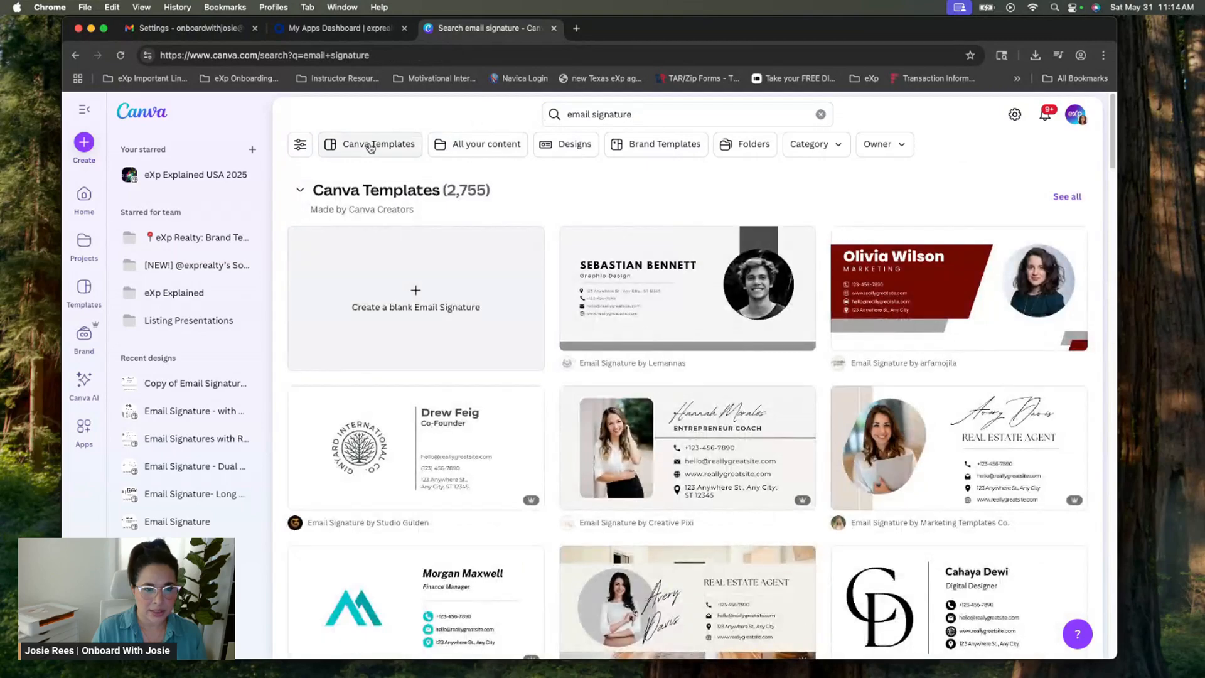
click(366, 146)
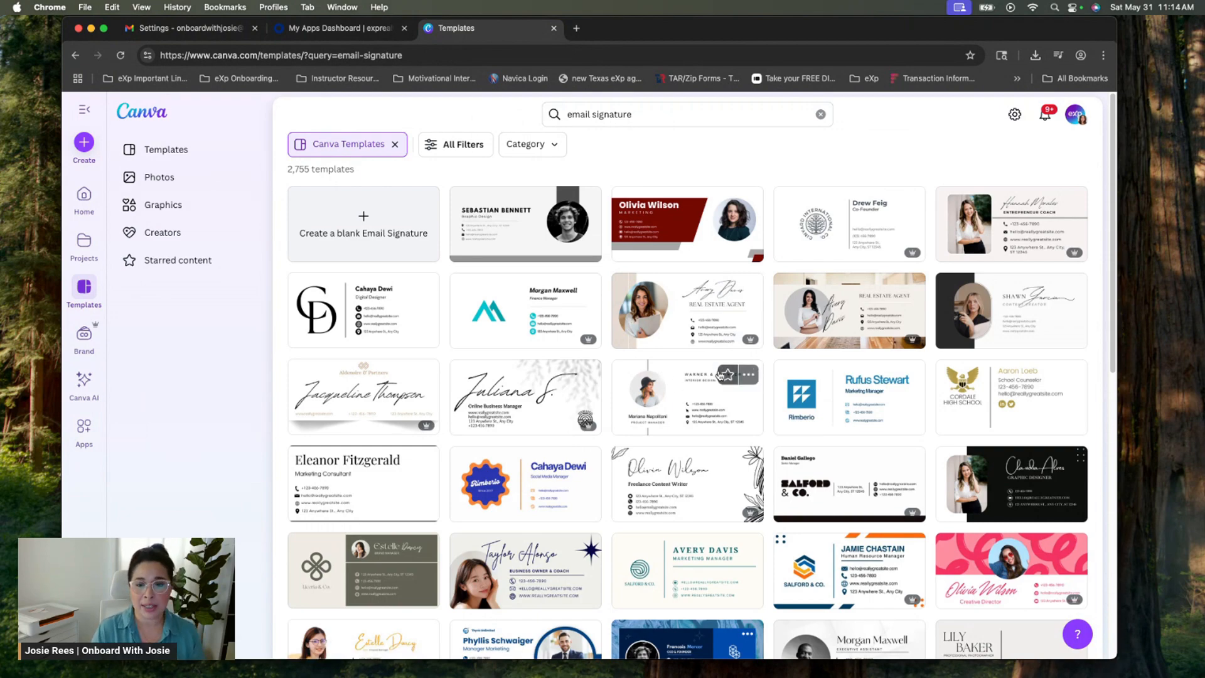
scroll(753, 408, down, 3)
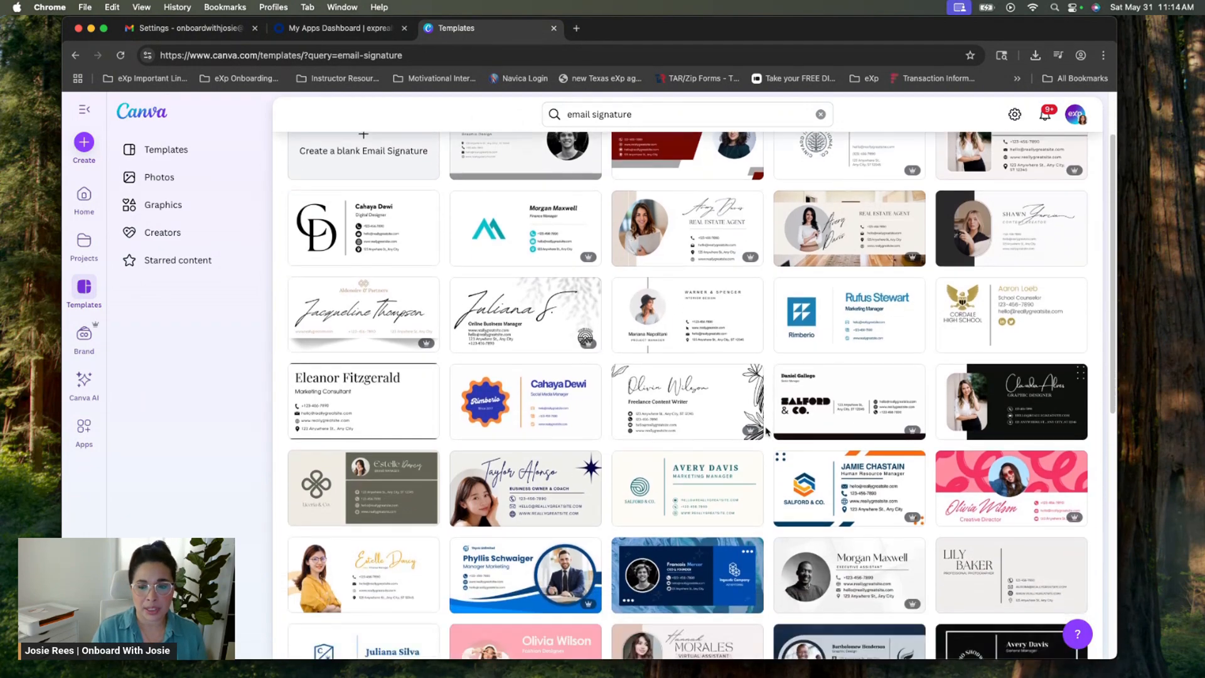
scroll(767, 431, down, 5)
scroll(774, 433, up, 3)
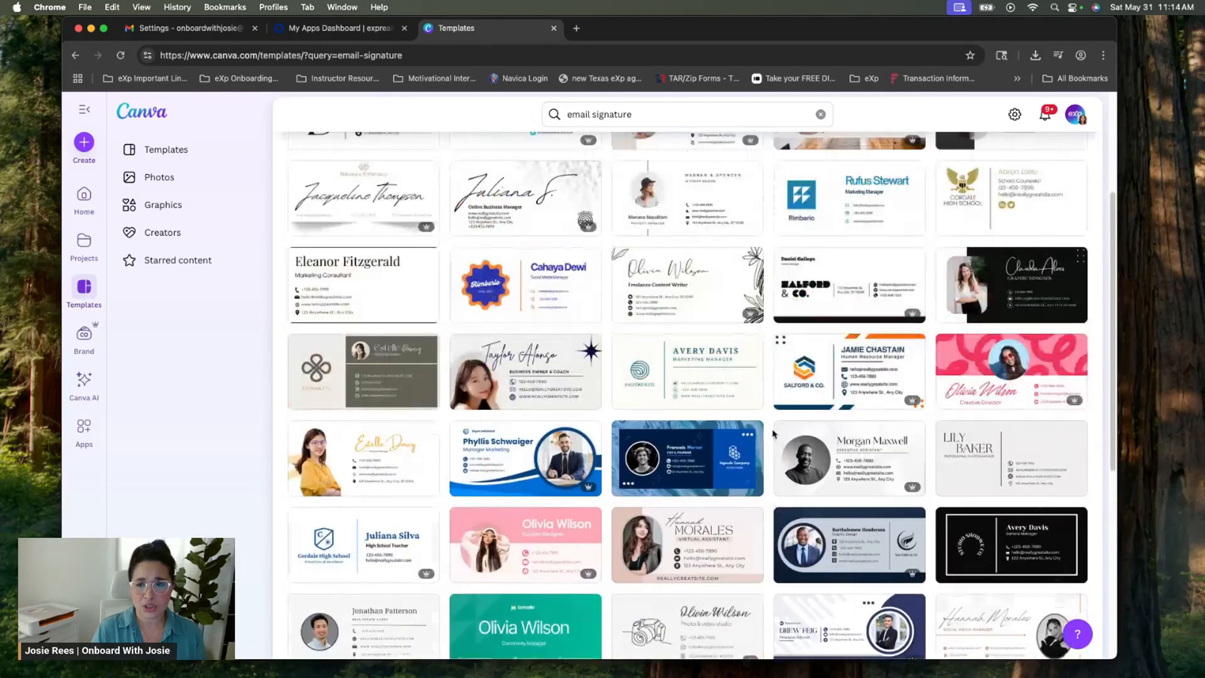
scroll(774, 433, up, 6)
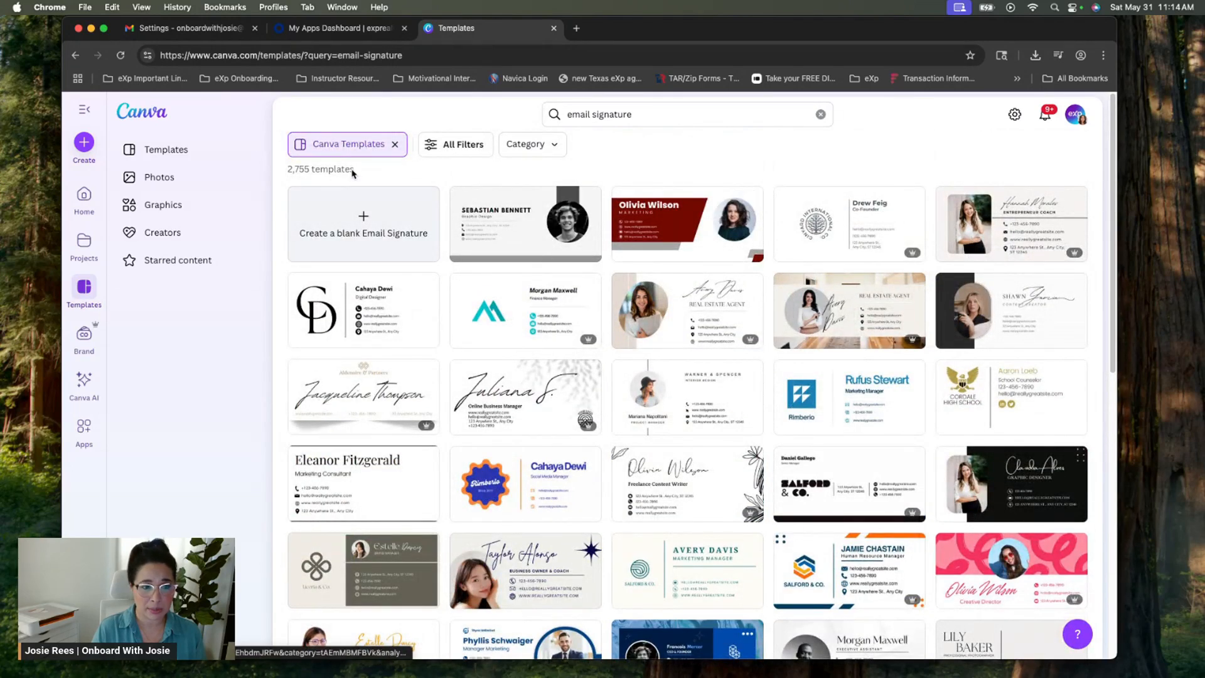
click(394, 144)
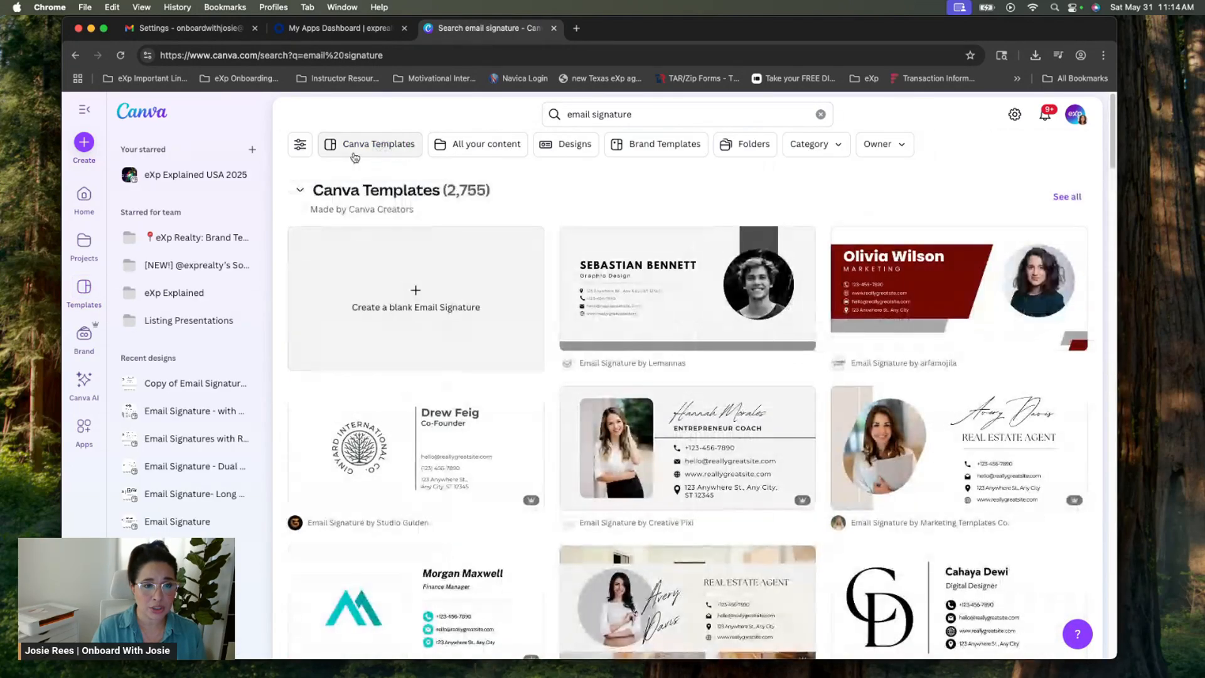
click(675, 151)
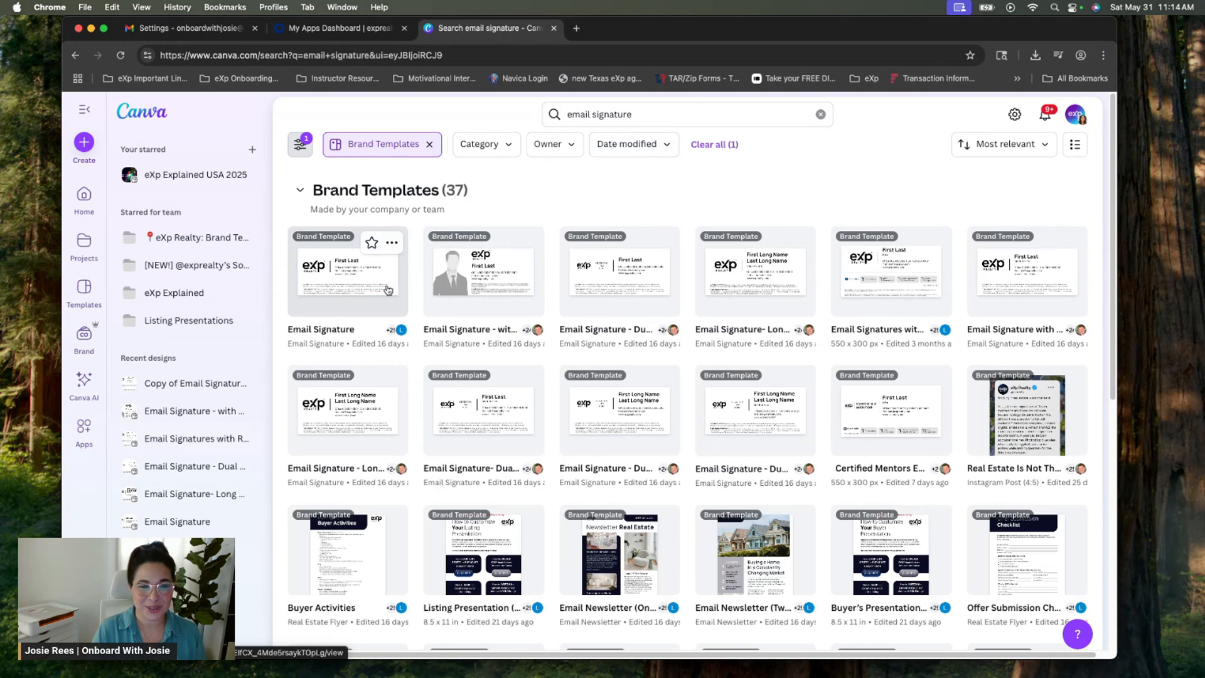
Make a copy of the Email Signature - with Photo template, then discard it
click(485, 289)
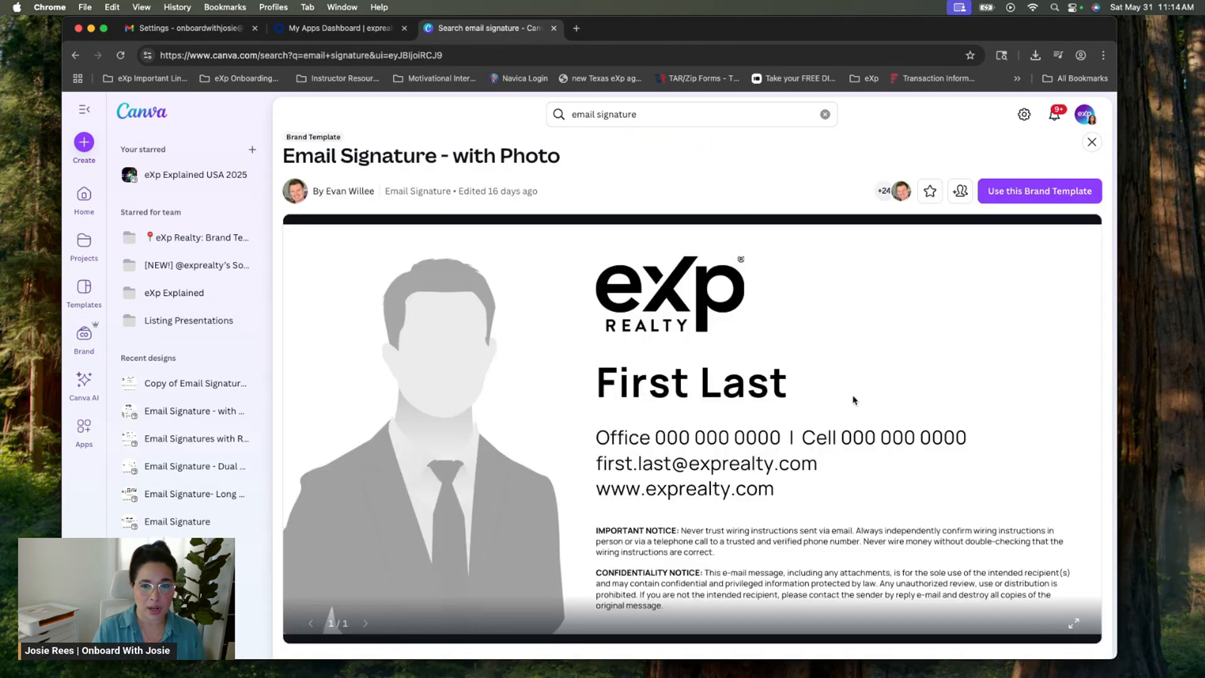
click(1039, 191)
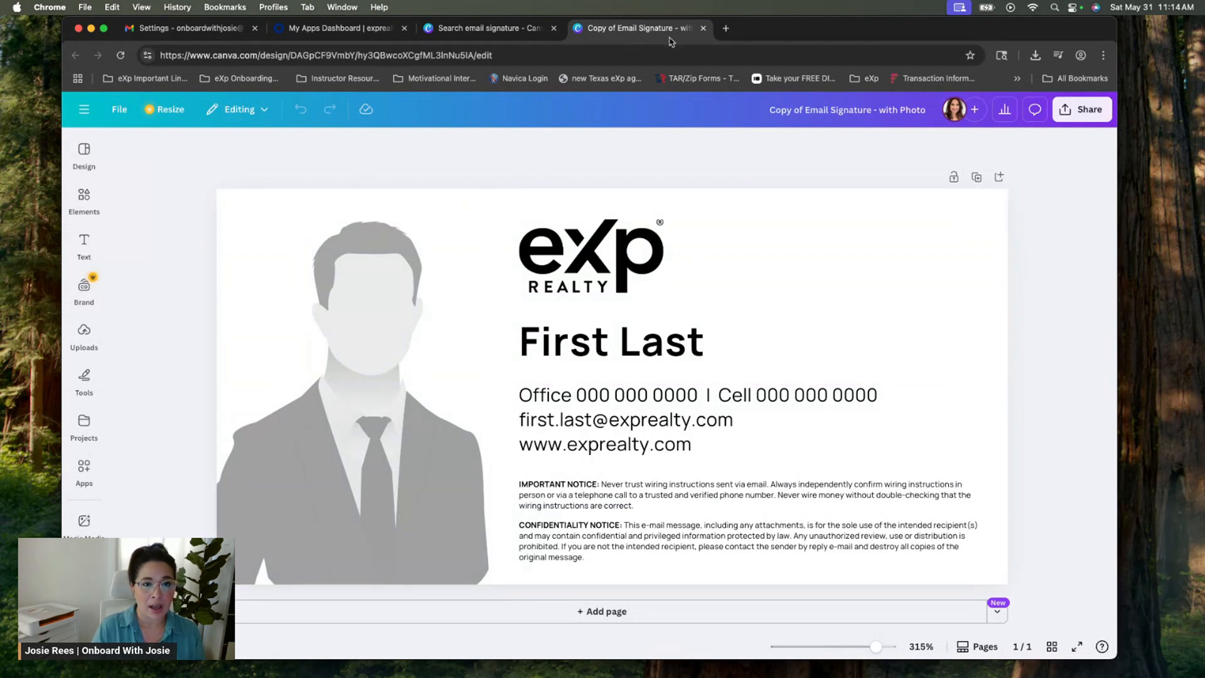
click(703, 29)
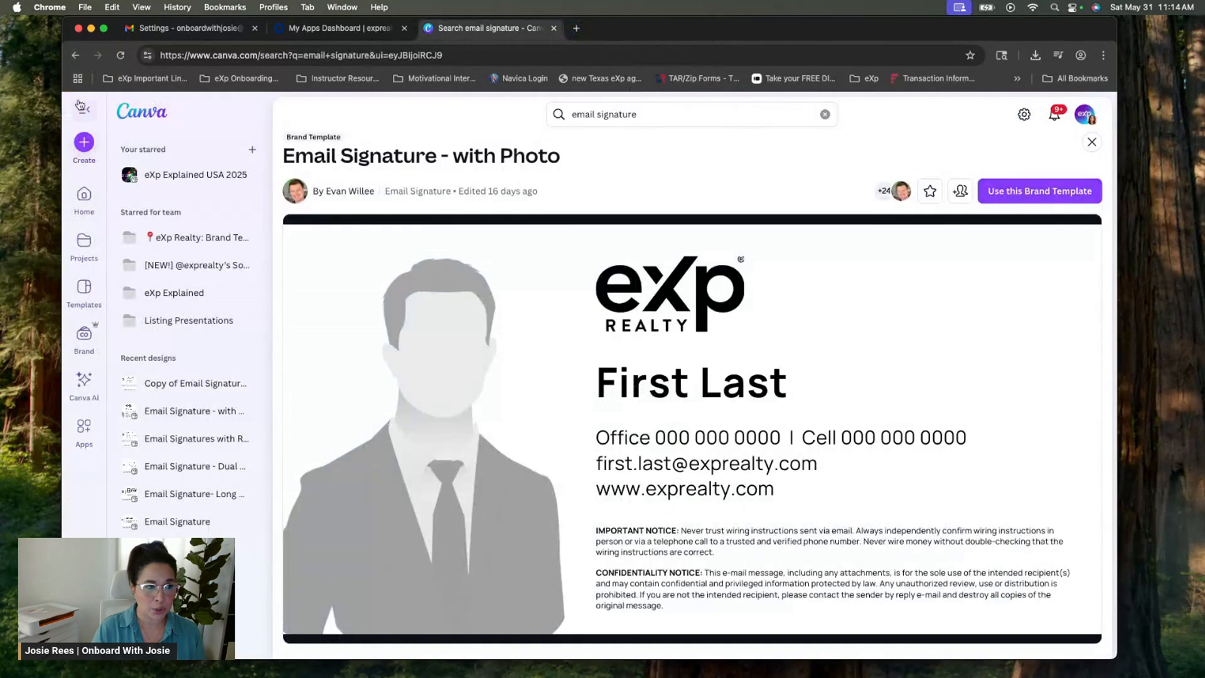
Create an editable 8-page copy of the Email Signatures with Real Trends Data template
click(74, 56)
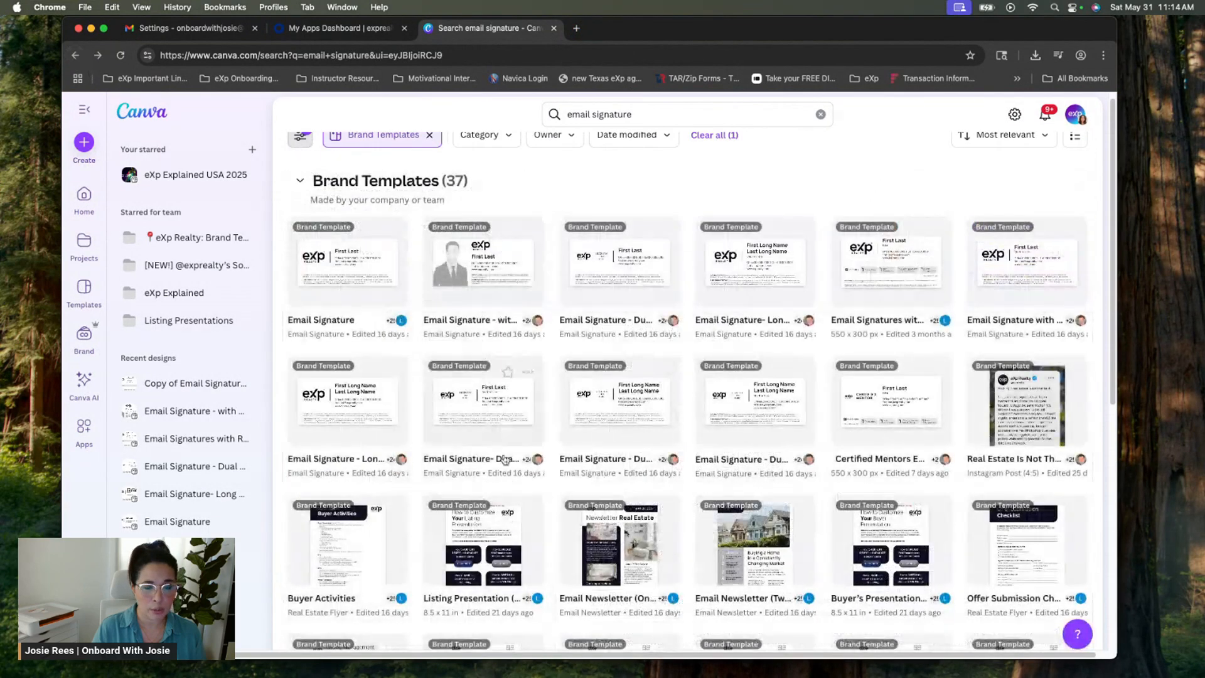
click(898, 278)
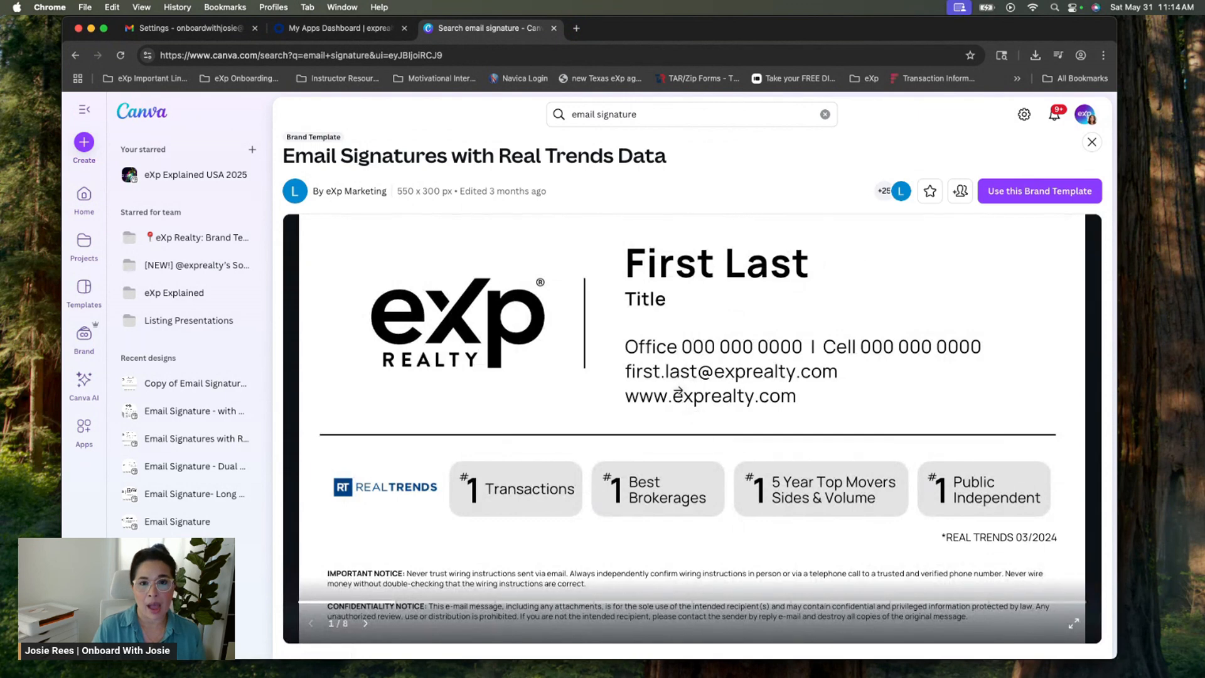
click(1010, 192)
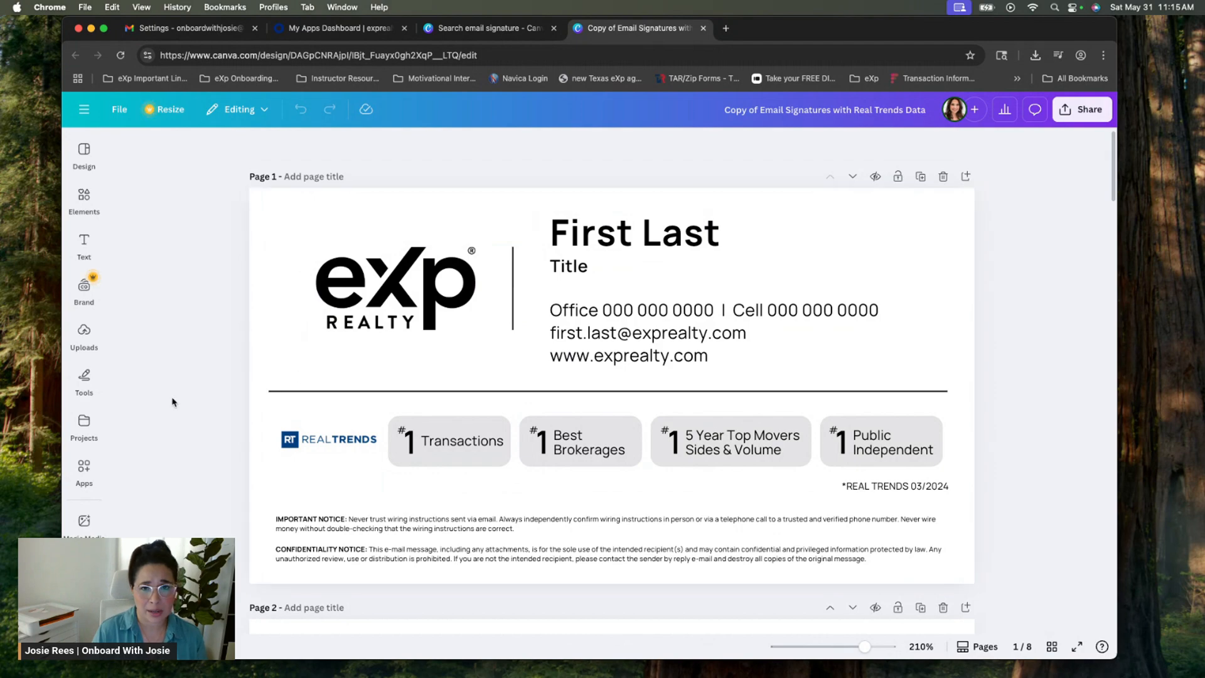
scroll(209, 384, down, 1)
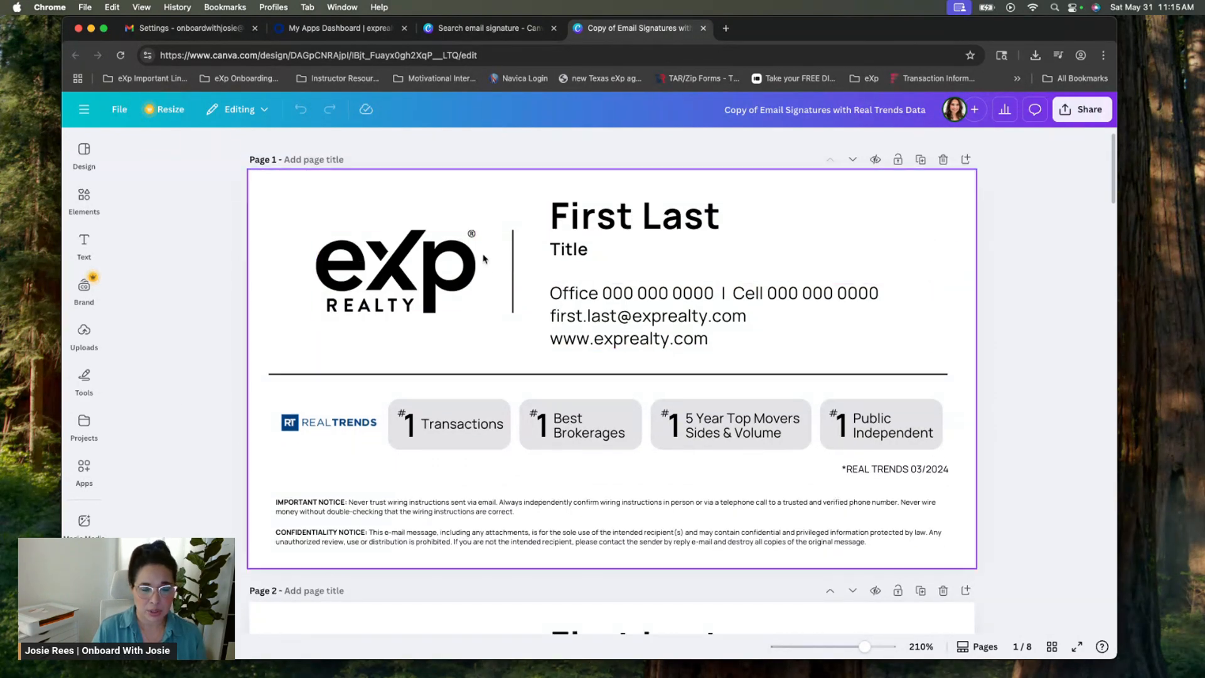
scroll(274, 292, down, 5)
scroll(275, 292, down, 2)
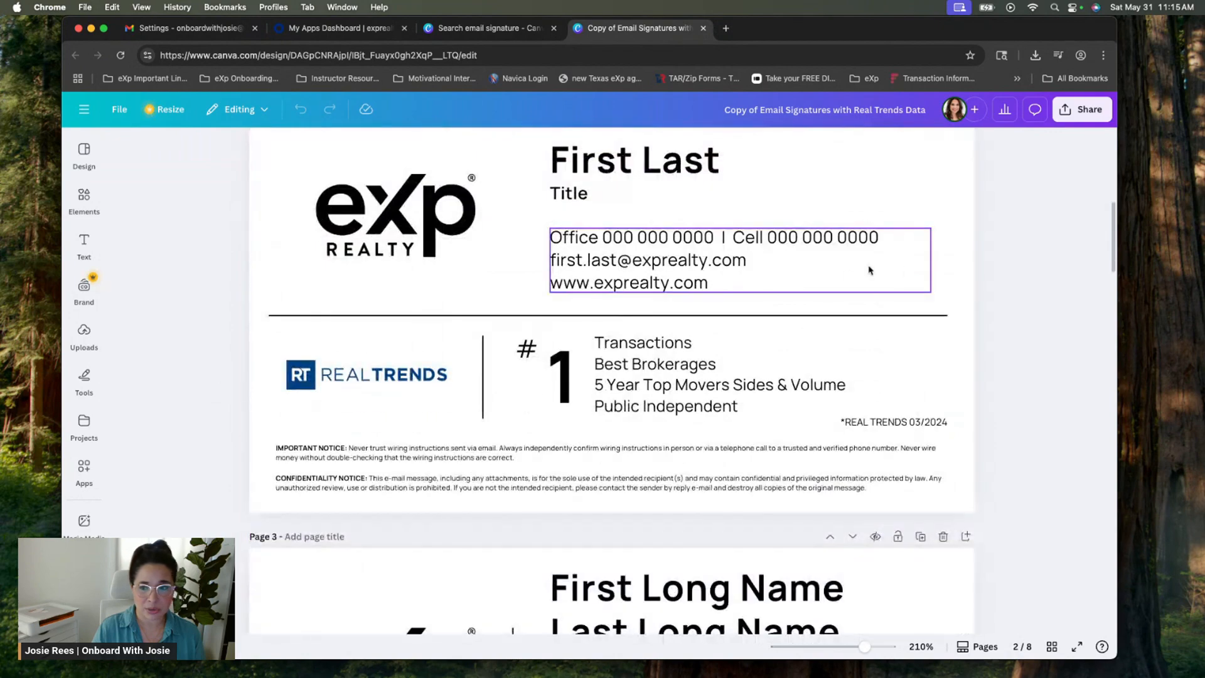
drag(1114, 214, 1119, 267)
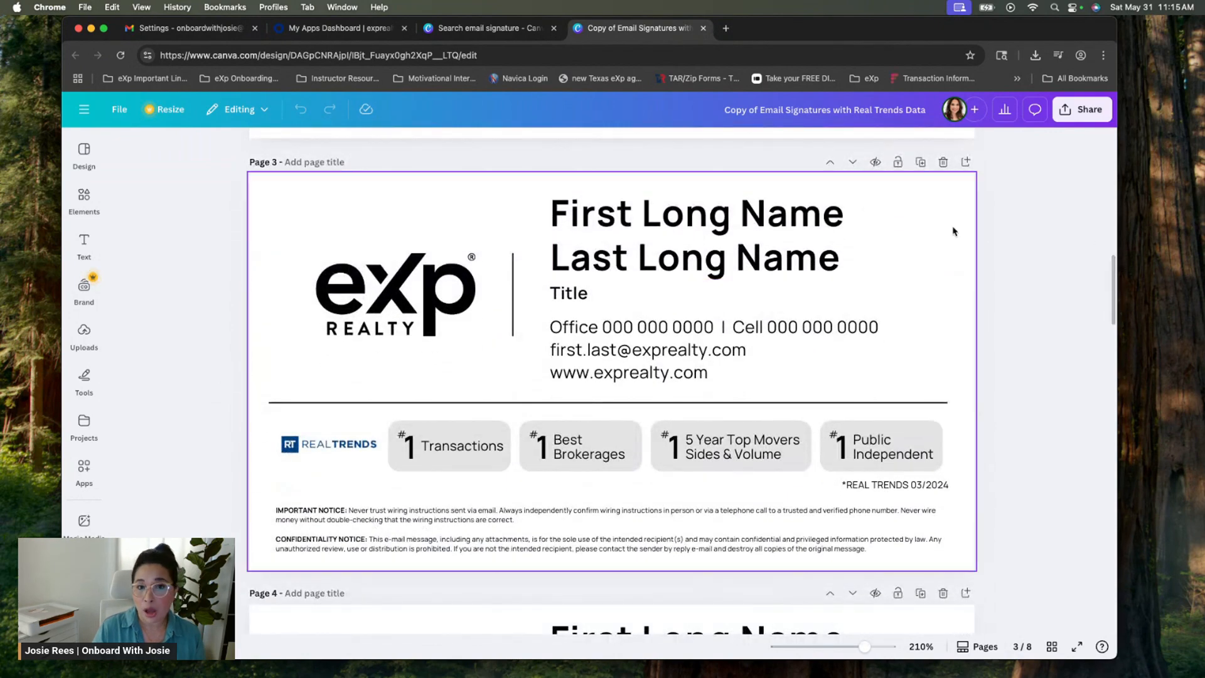
drag(1112, 265, 1110, 305)
scroll(510, 310, up, 3)
click(319, 226)
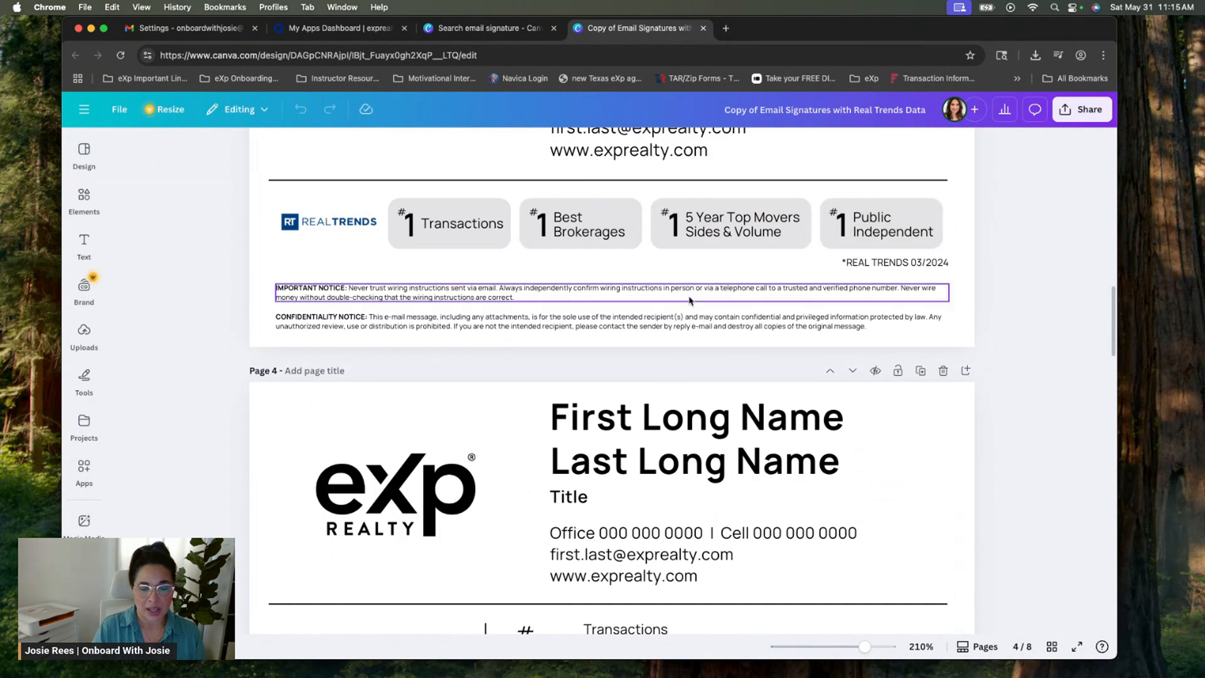
scroll(672, 304, down, 4)
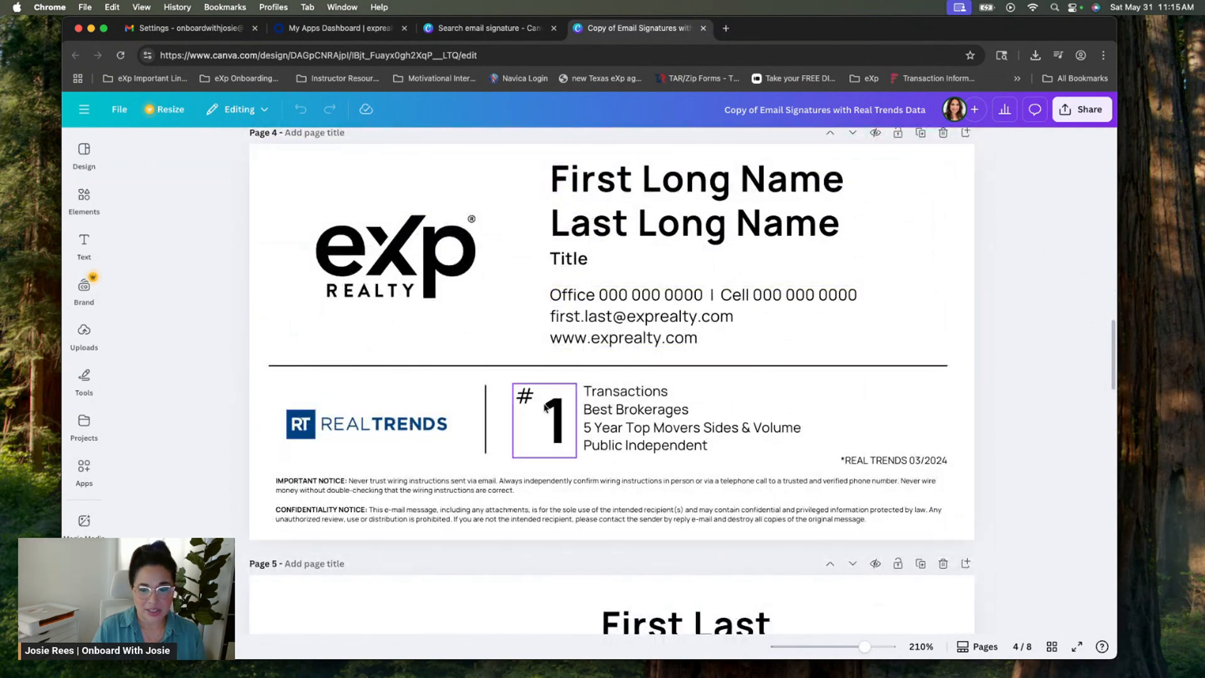
scroll(816, 399, down, 3)
scroll(817, 400, down, 5)
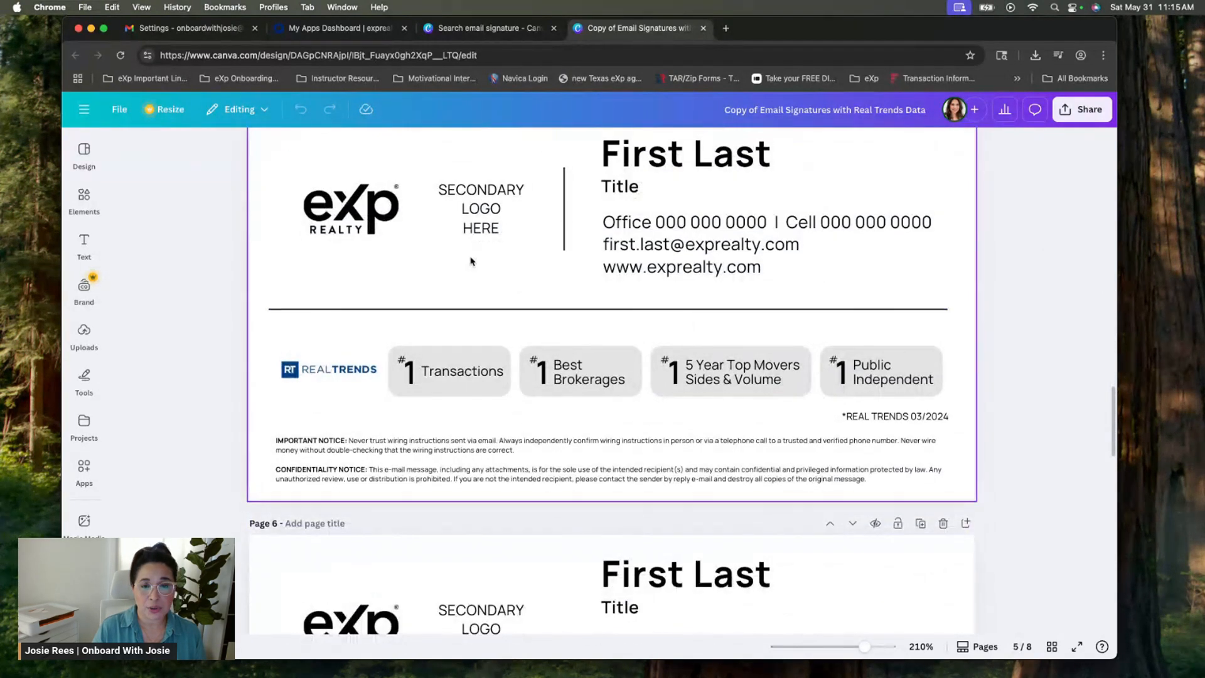
scroll(477, 251, up, 1)
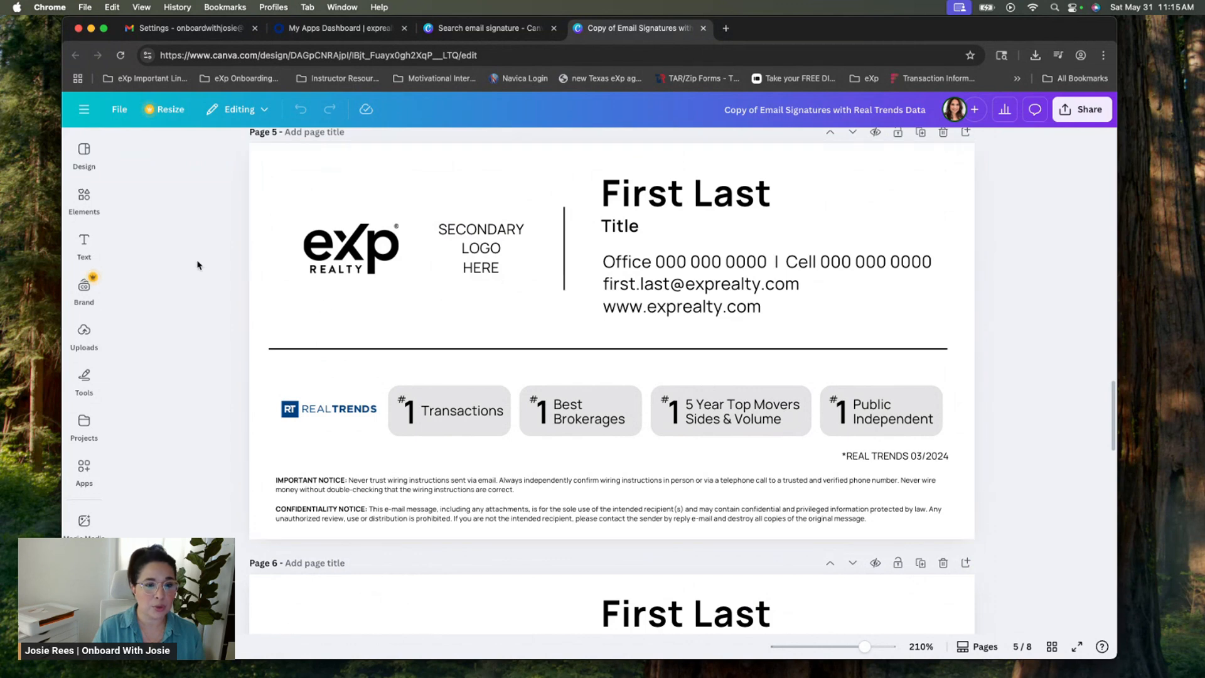
scroll(198, 265, up, 1)
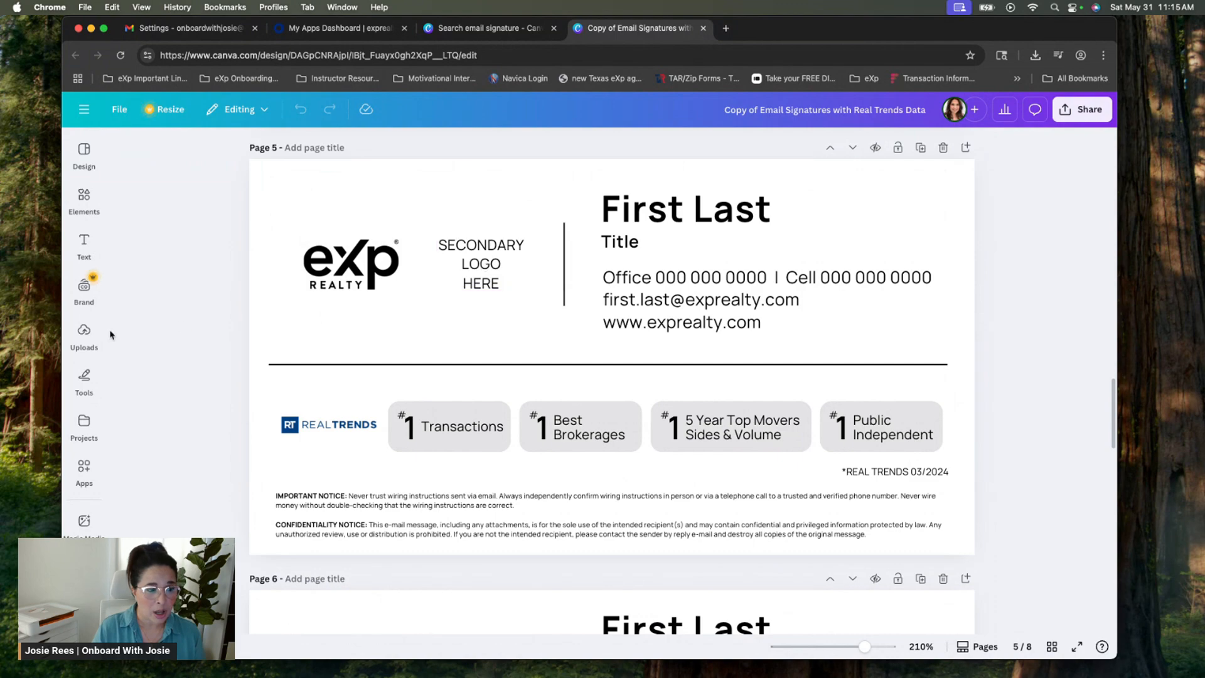
click(83, 333)
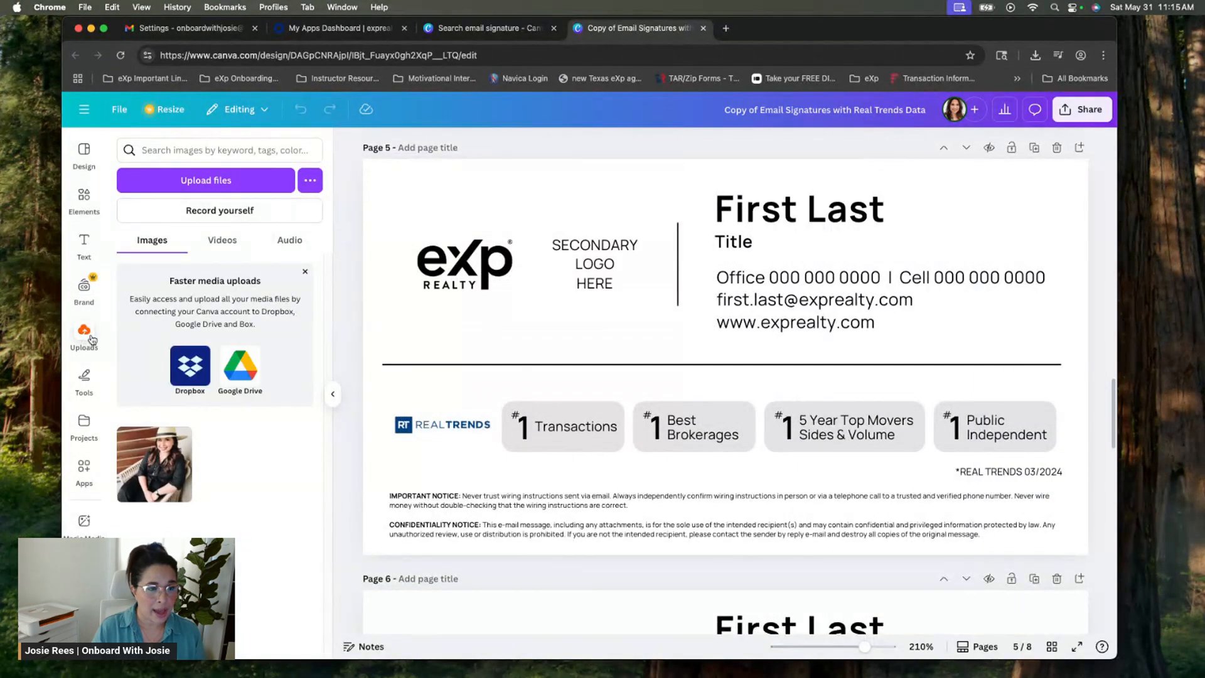
click(333, 393)
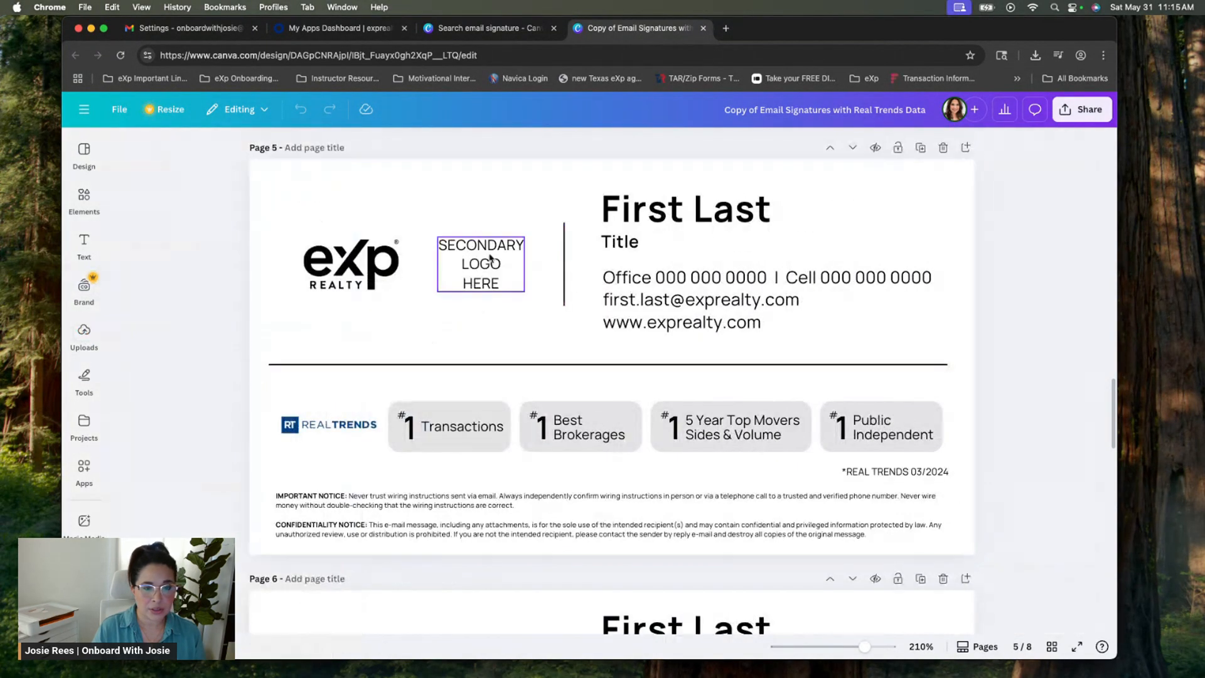
scroll(493, 263, down, 1)
scroll(493, 262, down, 5)
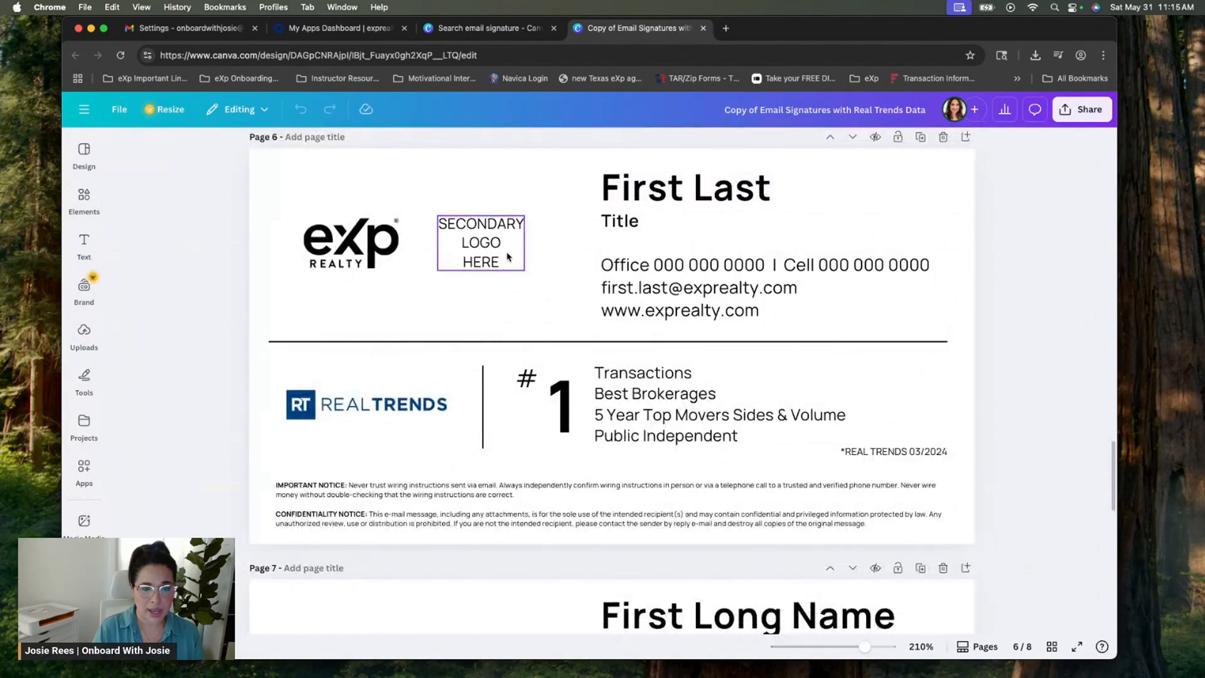
scroll(508, 276, down, 3)
scroll(449, 290, down, 8)
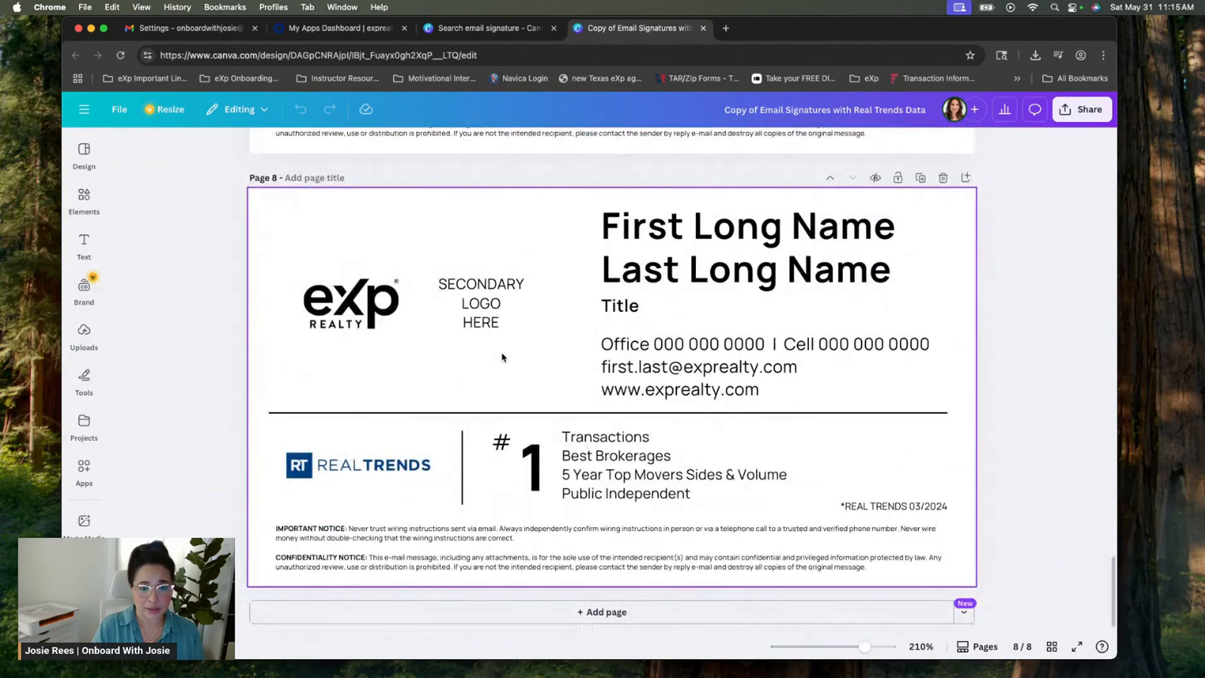
scroll(500, 352, up, 15)
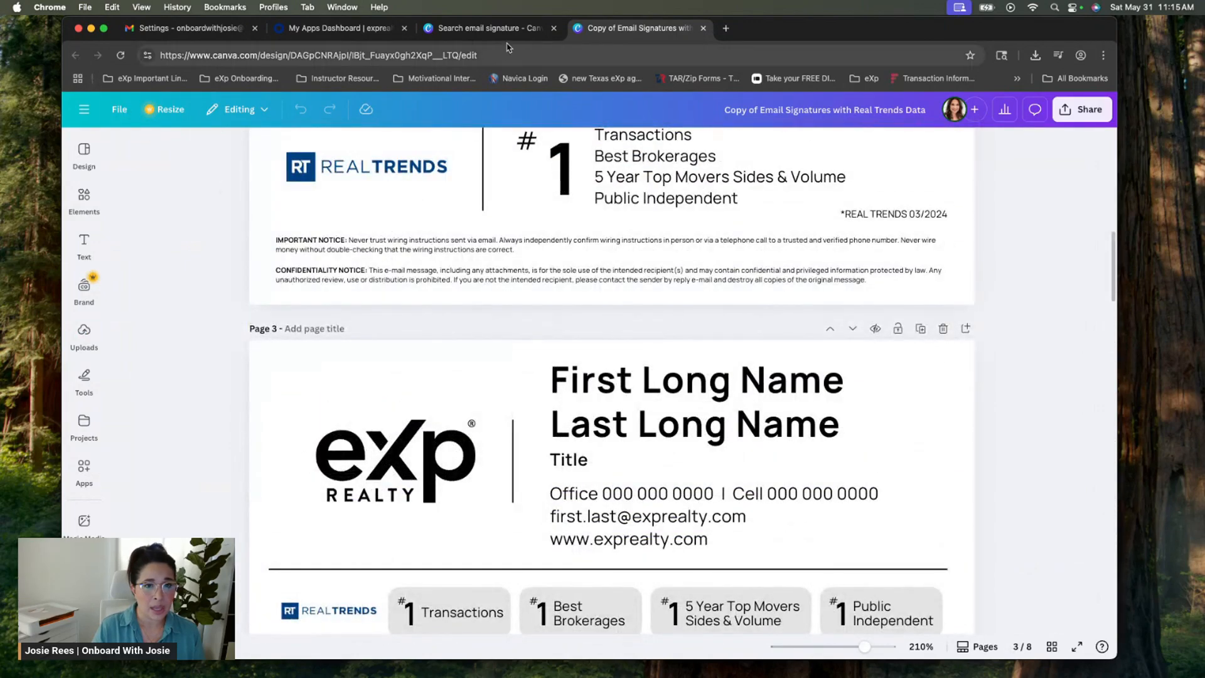
Discard the Real Trends copy and create an editable copy of Email Signature - with Photo
click(703, 28)
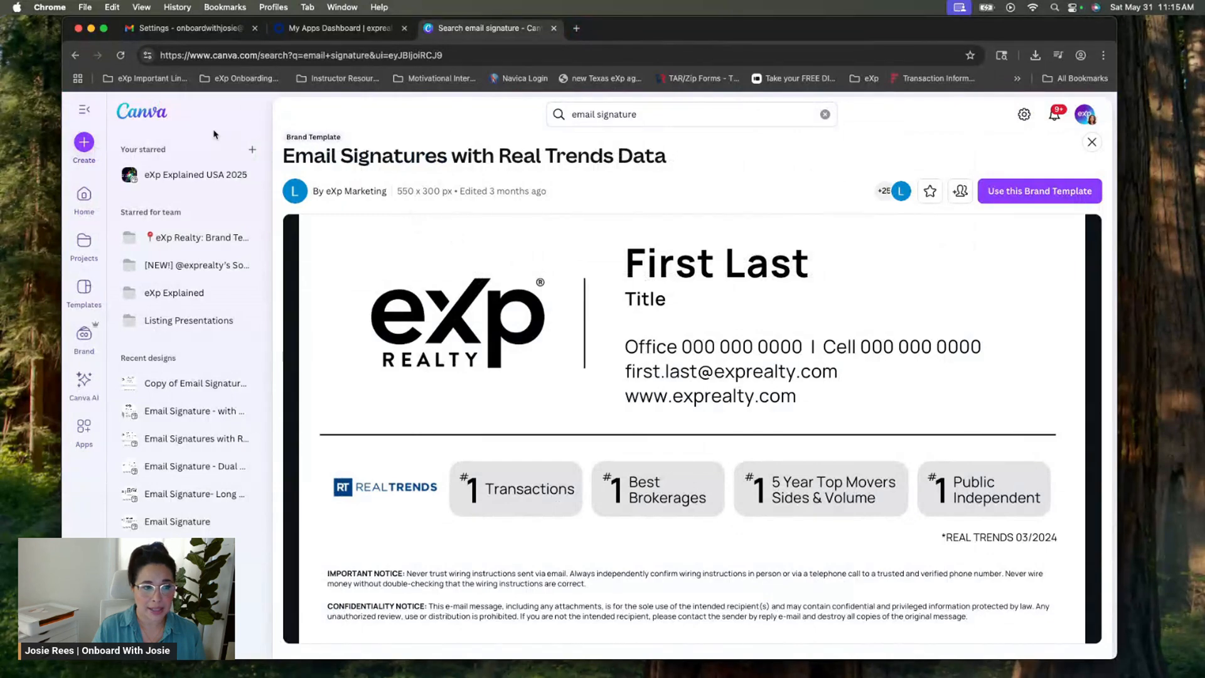
click(74, 55)
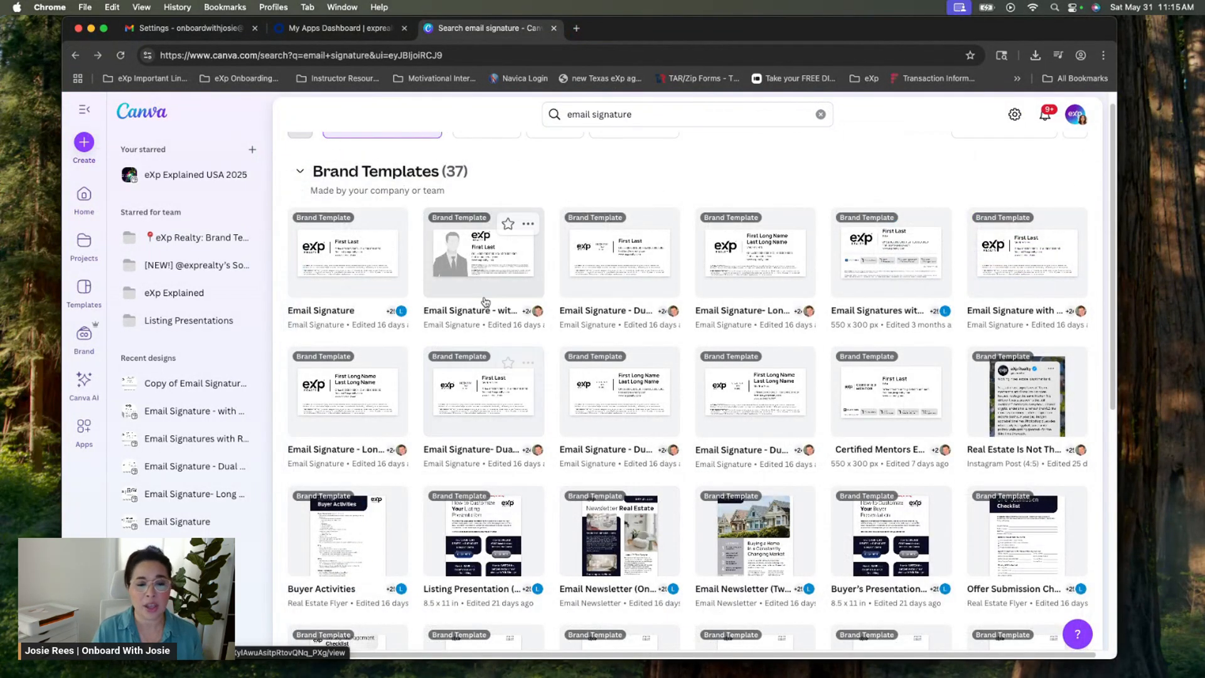
click(505, 247)
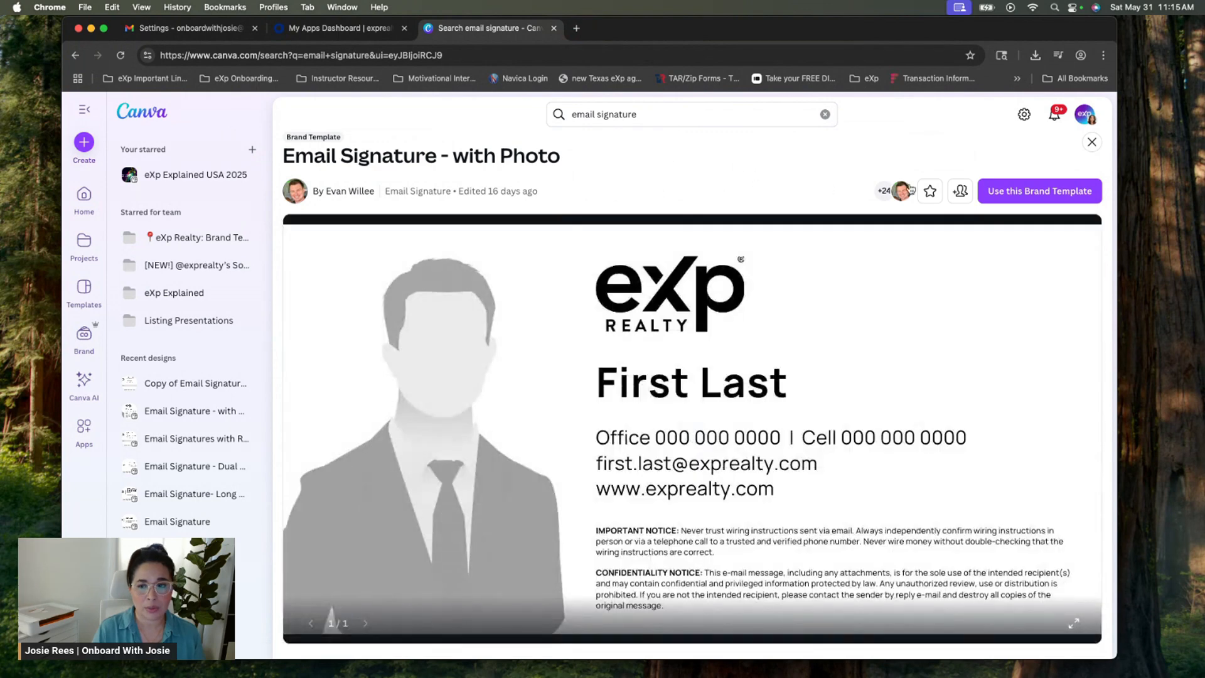
click(1005, 194)
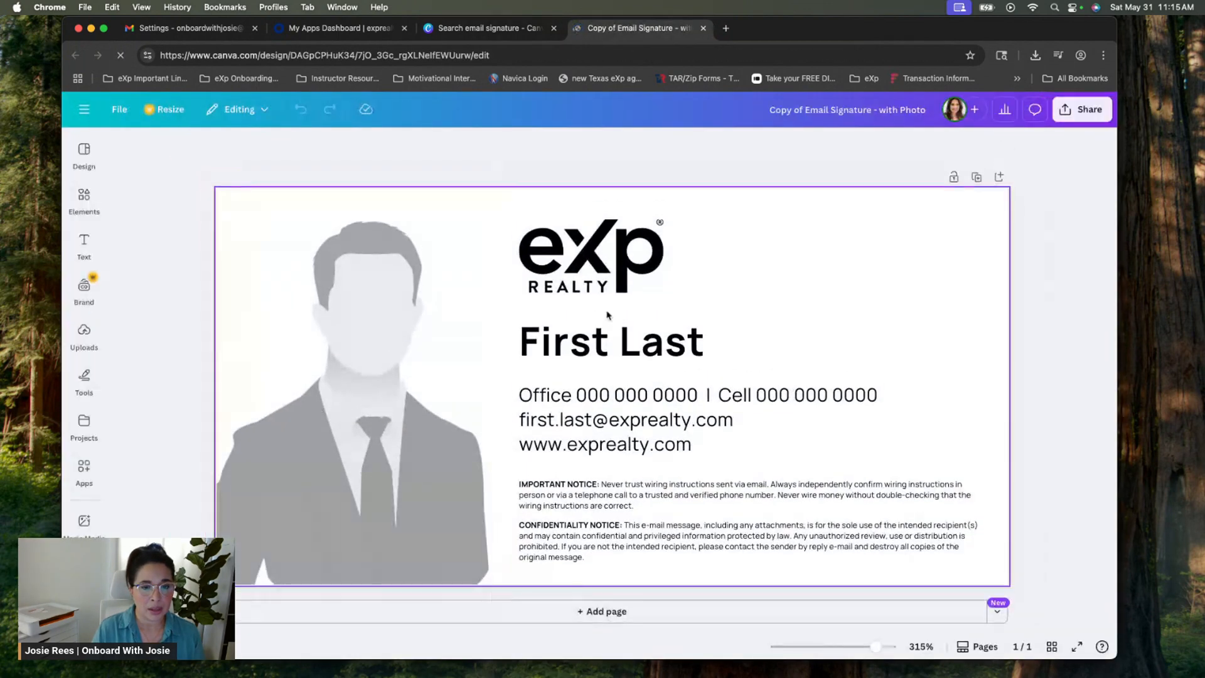
Replace the First Last placeholder with the agent's full name
click(728, 349)
click(728, 347)
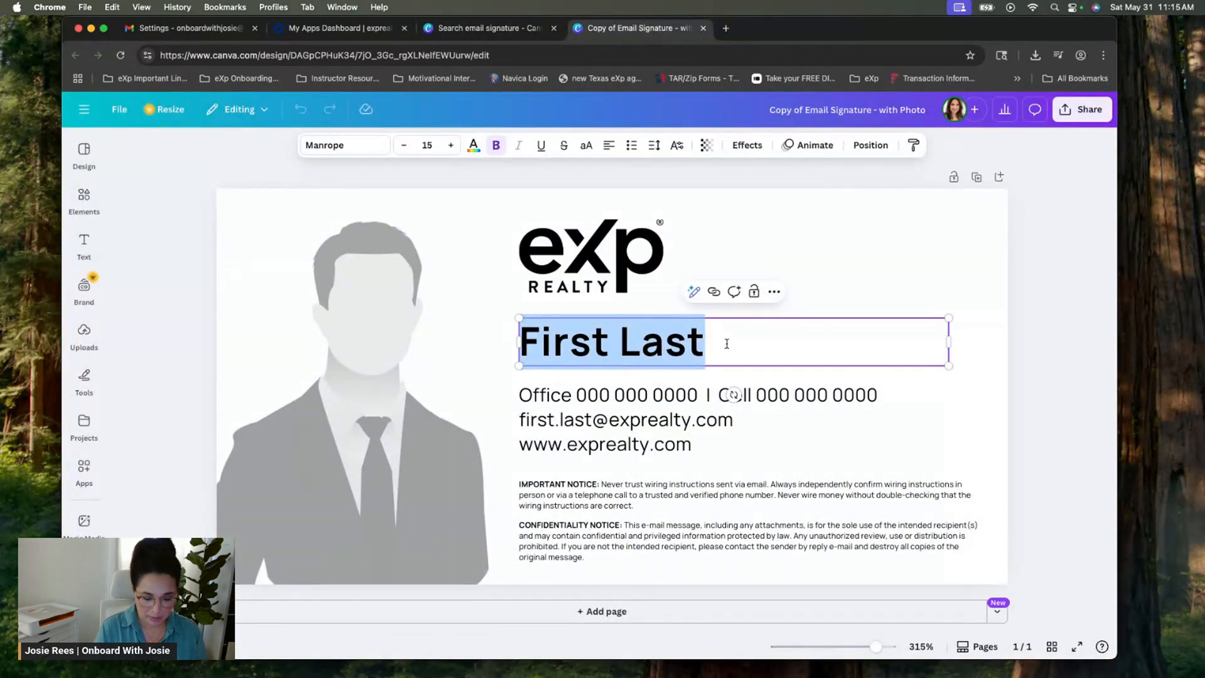
click(724, 375)
Remove the office number and fill in the agent's cell number and e-mail on separate lines
click(716, 409)
drag(720, 395, 526, 394)
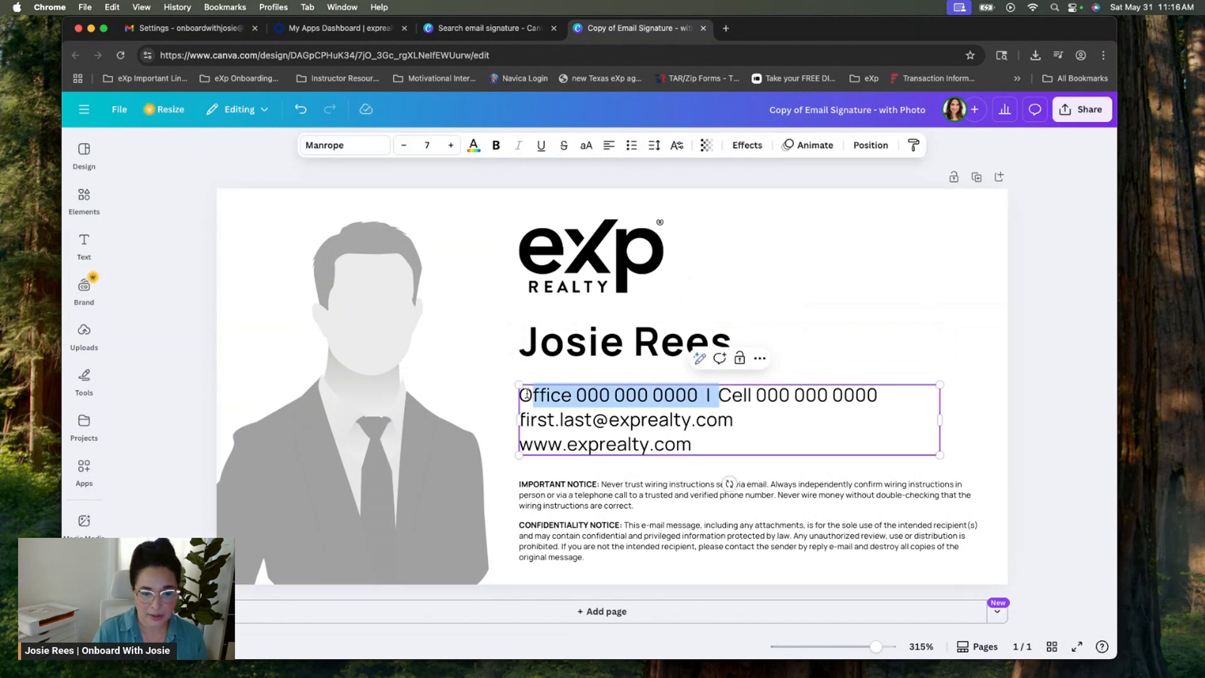
key(BackSpace)
key(BackSpace)
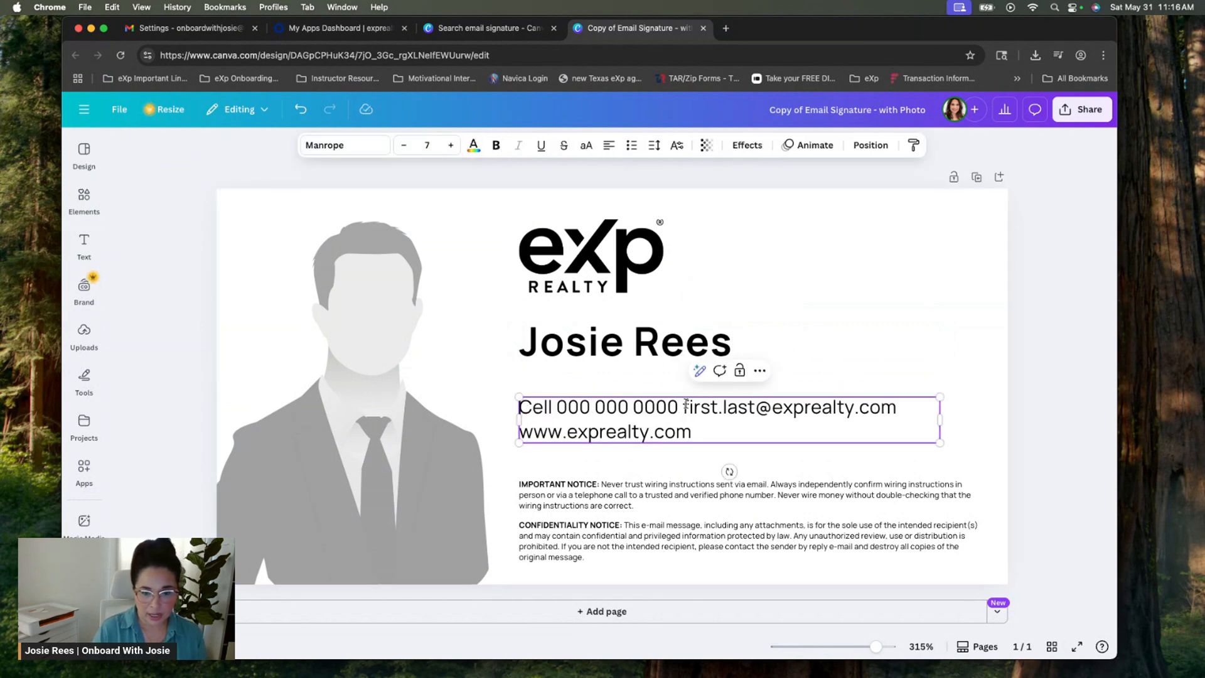
click(683, 407)
key(Return)
drag(693, 389, 556, 396)
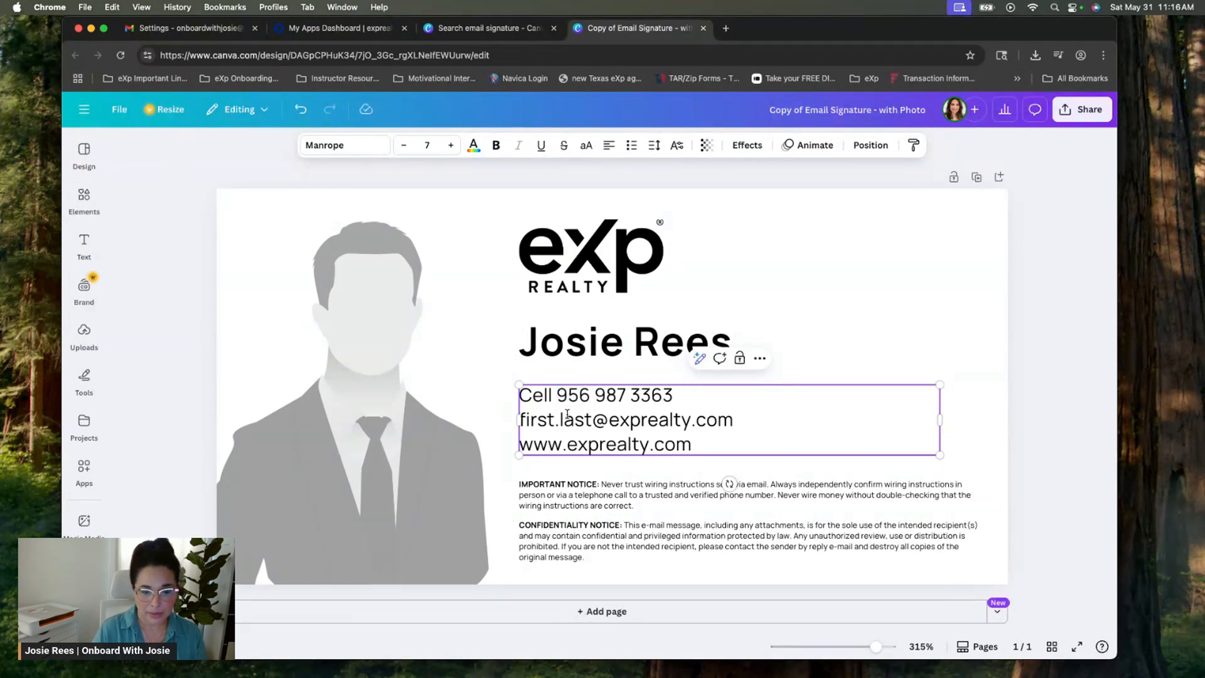
drag(592, 420, 518, 420)
Add the designations "REALTOR, ABR, GRI" above the cell number and delete the website line
drag(710, 445, 518, 444)
click(567, 444)
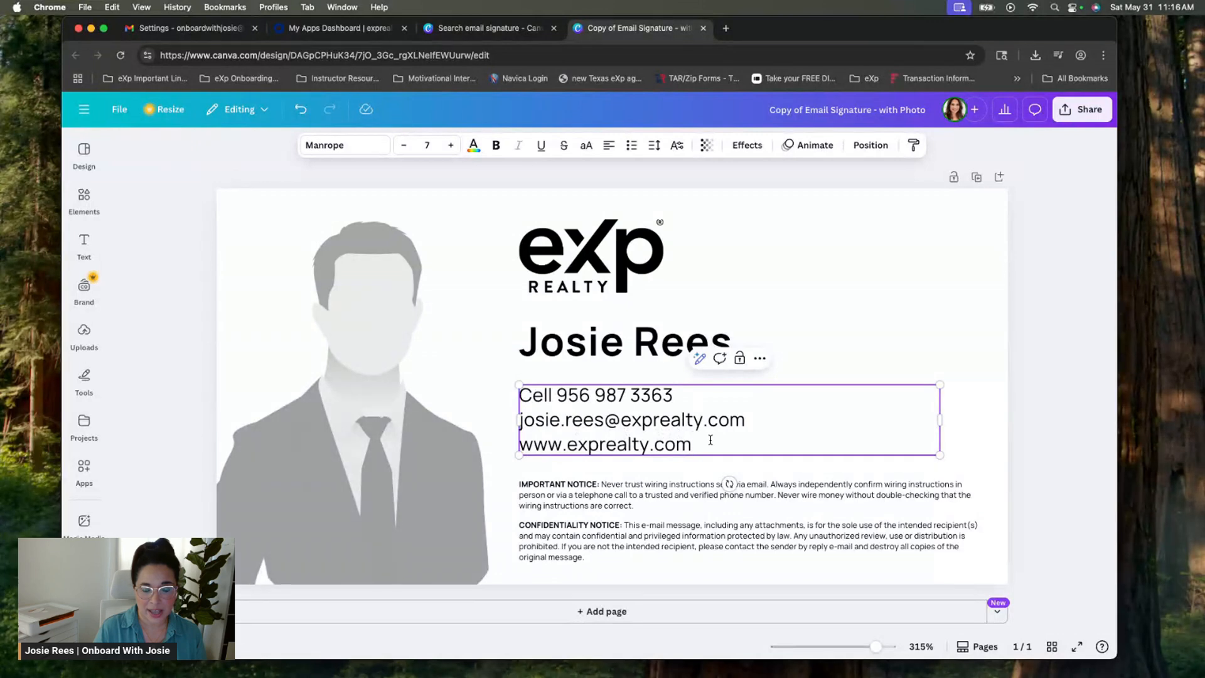
text(REALTOR, ABR, GRI,)
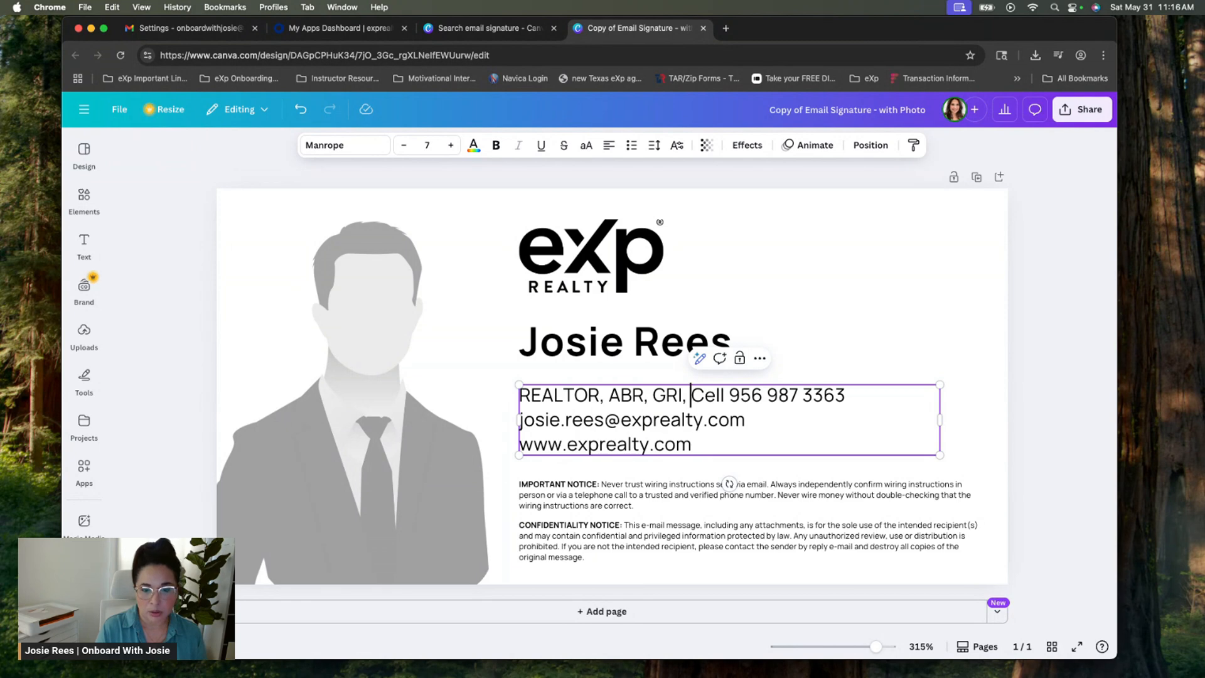
key(Return)
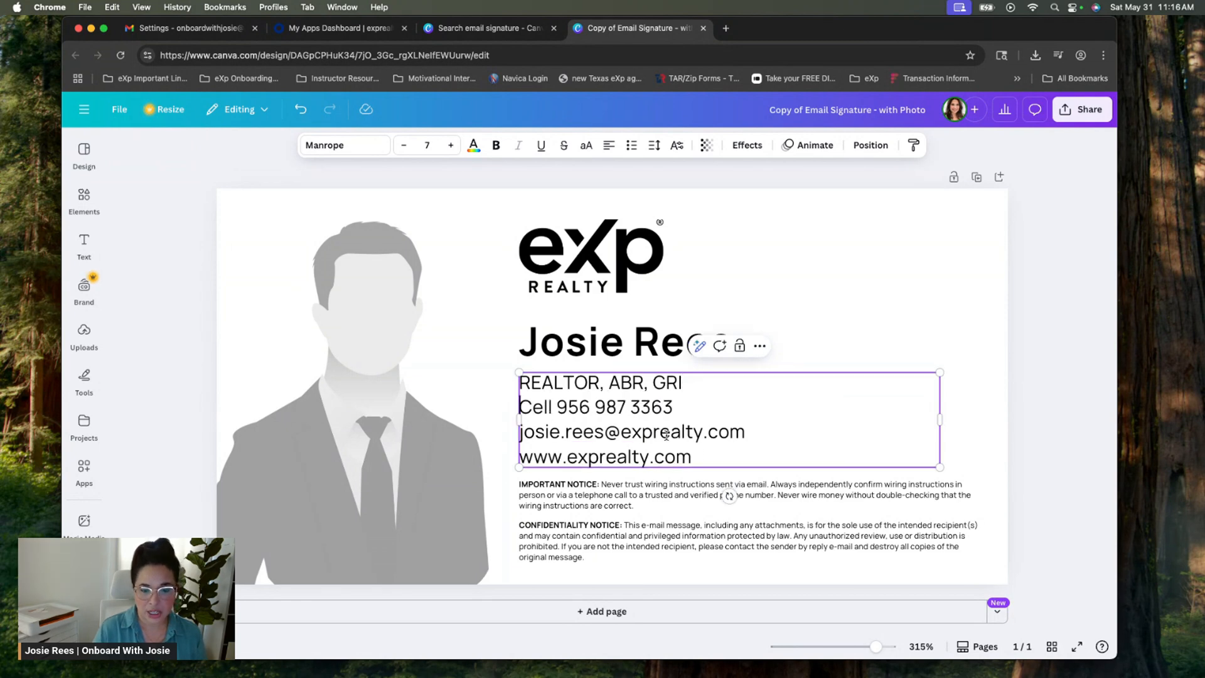
click(720, 458)
key(super+shift+Left)
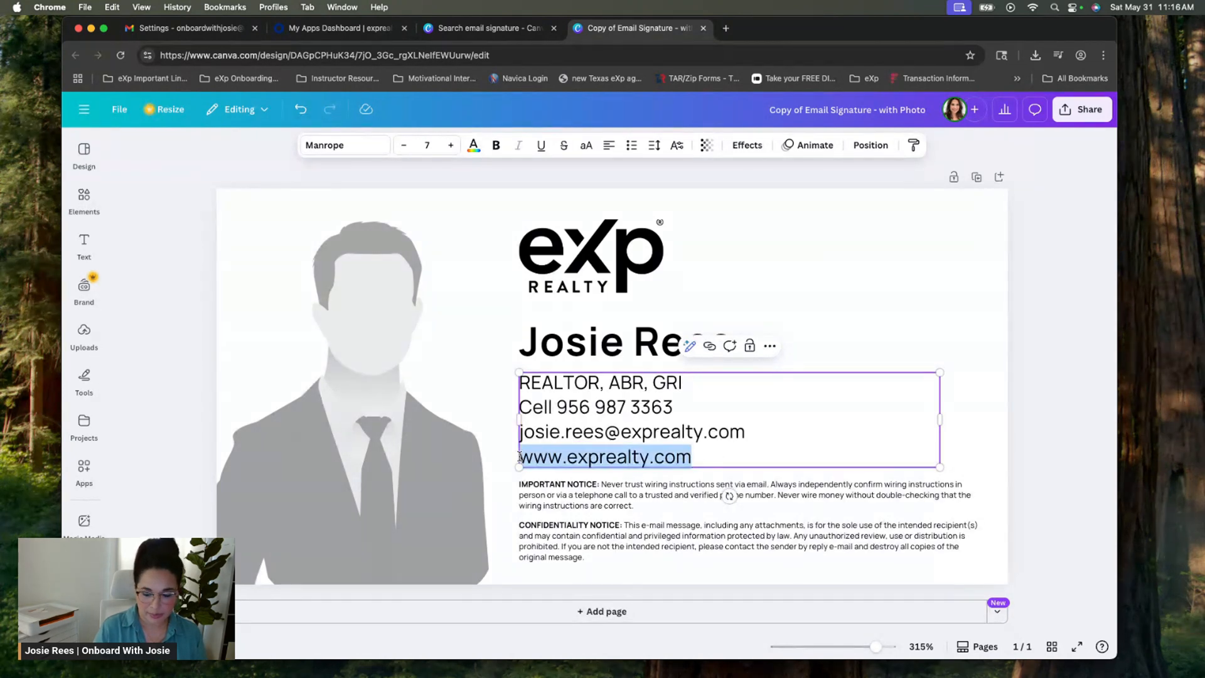
key(BackSpace)
key(BackSpace)
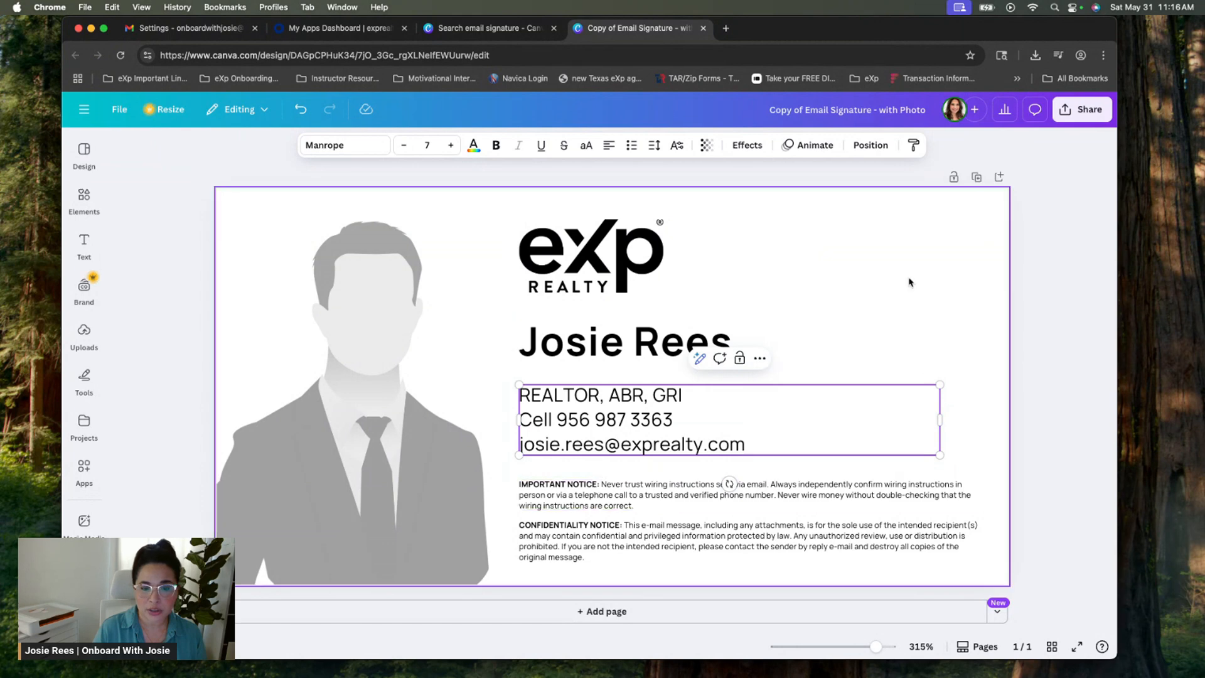
click(1015, 353)
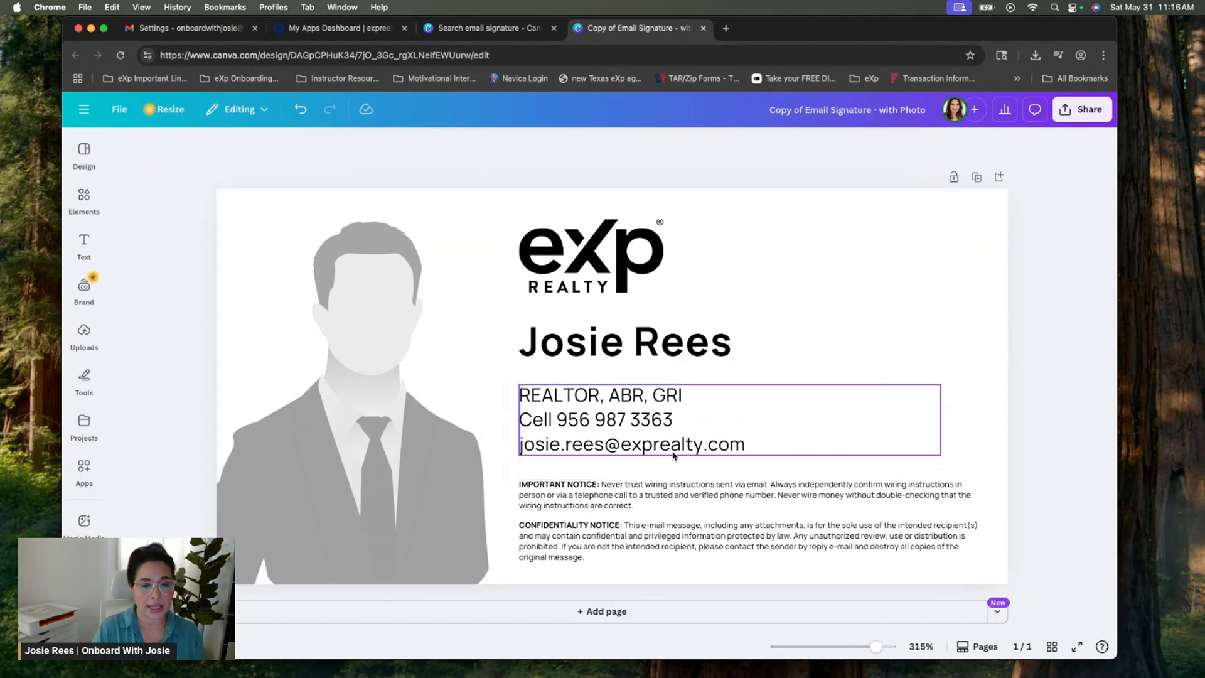
Drop the uploaded headshot into the portrait frame, replacing the grey silhouette placeholder
click(92, 343)
click(154, 464)
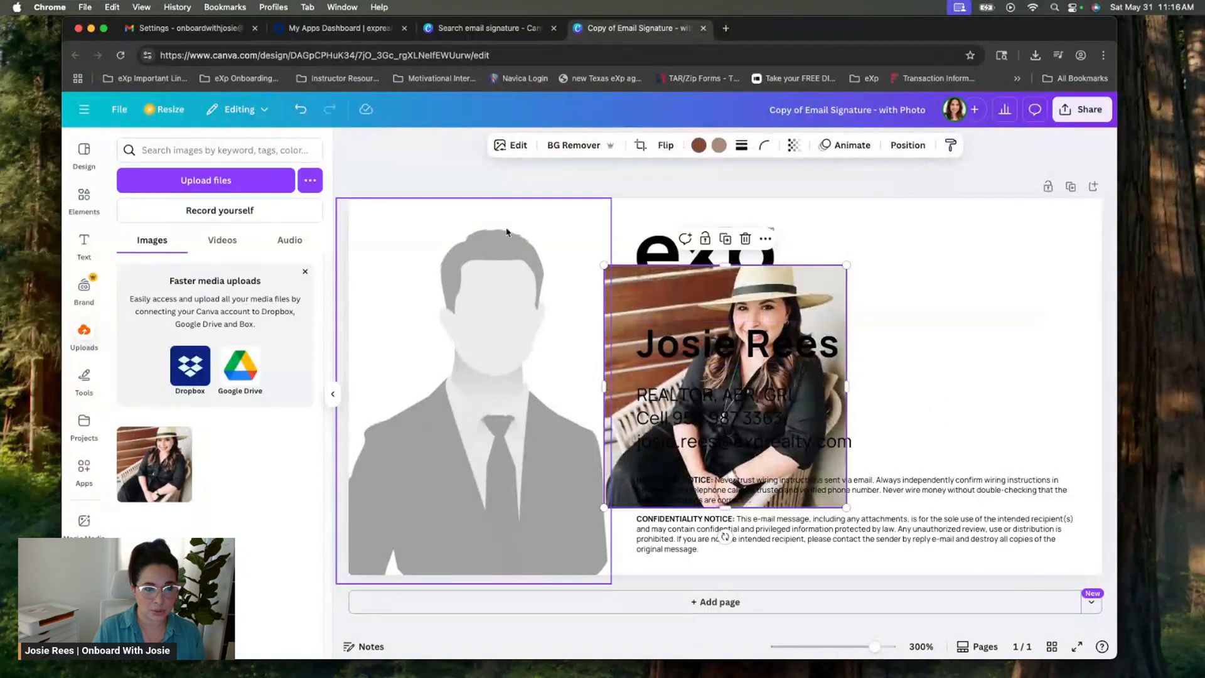
click(300, 110)
drag(153, 464, 414, 395)
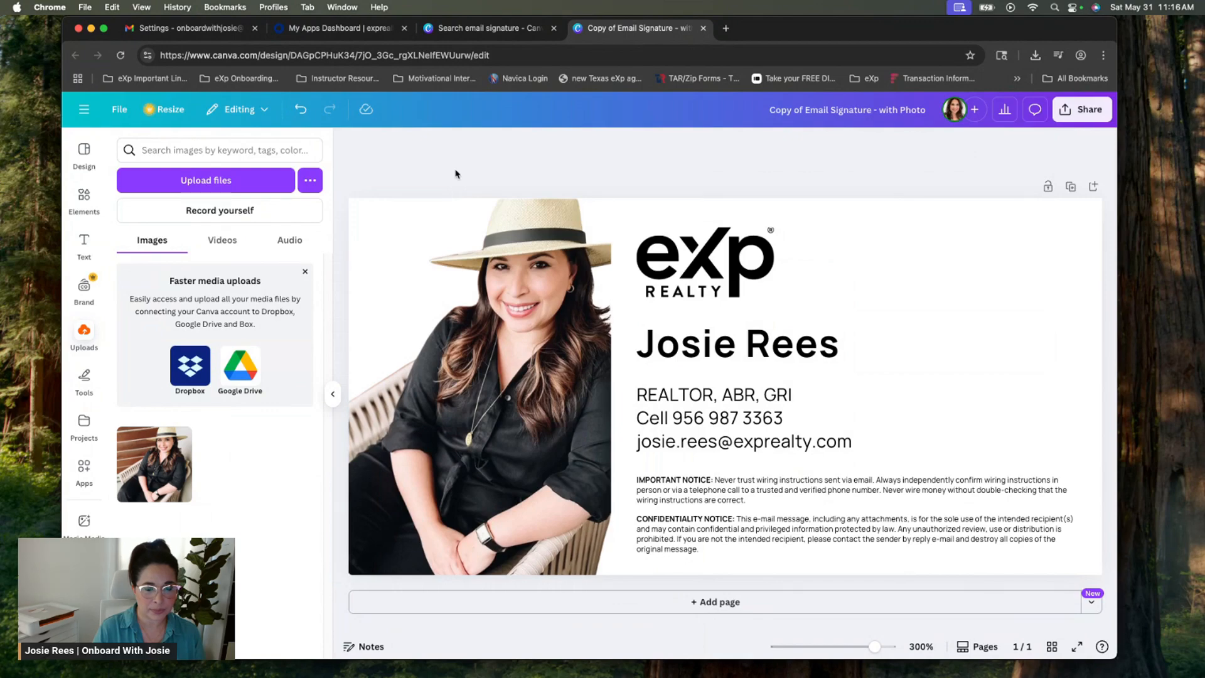
click(332, 395)
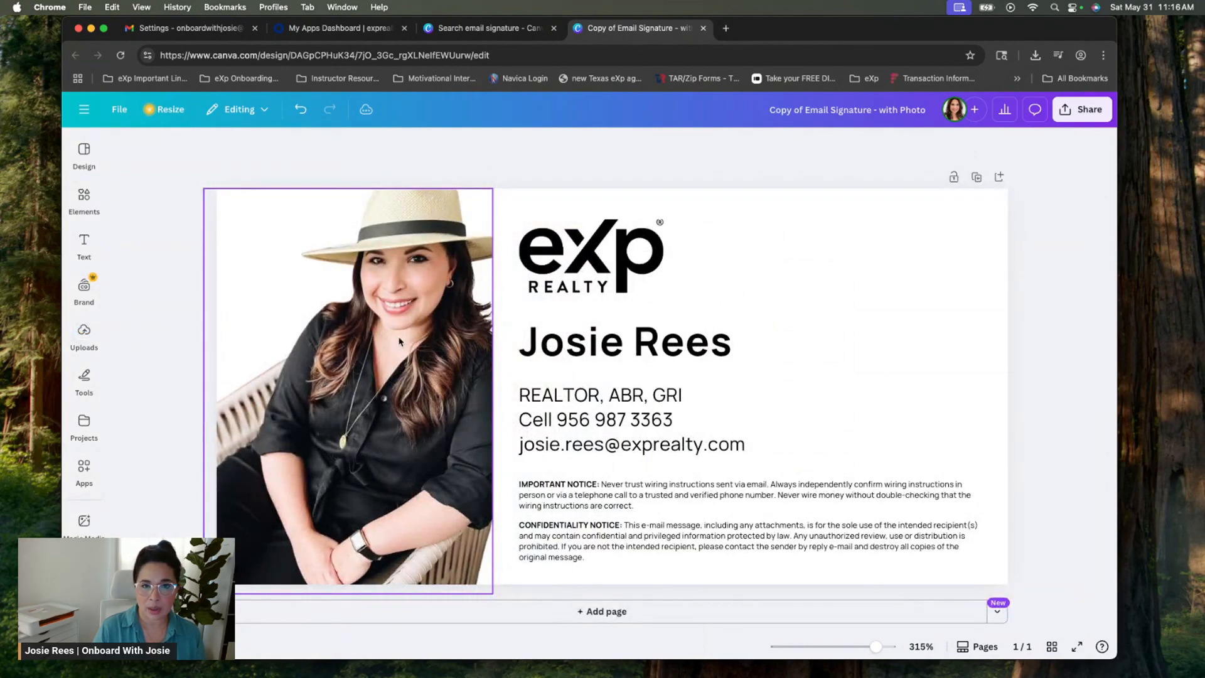
Reposition the headshot within its frame and apply the crop
double_click(396, 340)
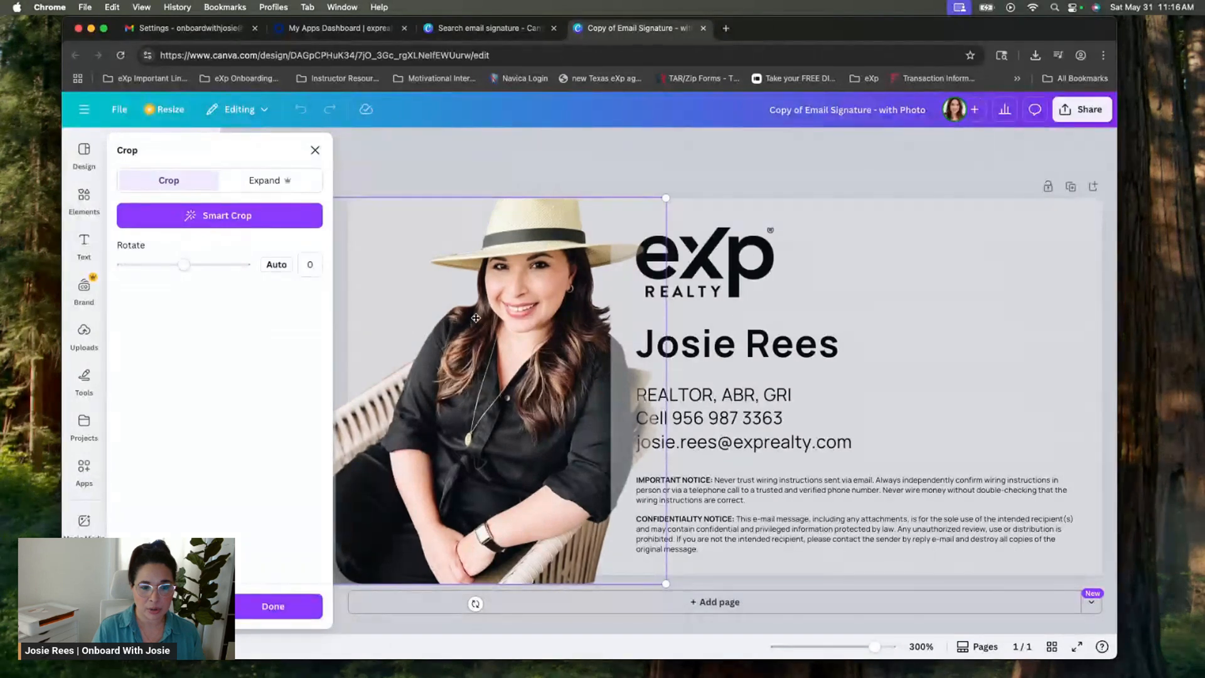
drag(575, 317, 445, 310)
click(510, 151)
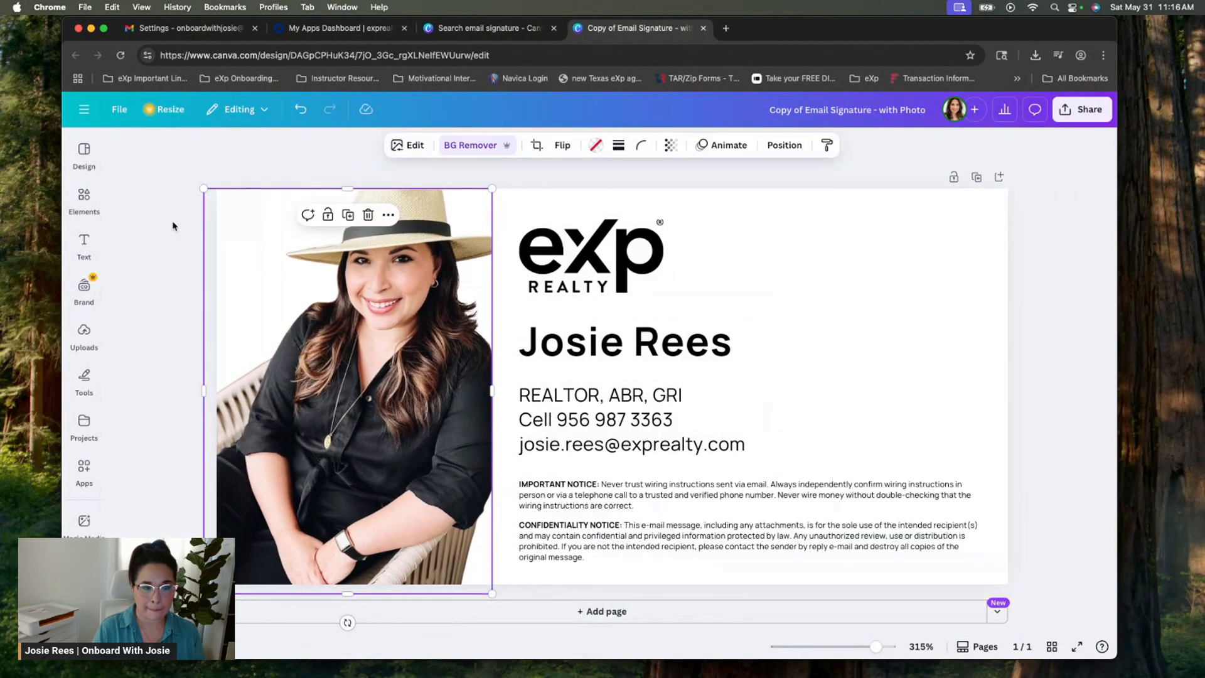
click(173, 228)
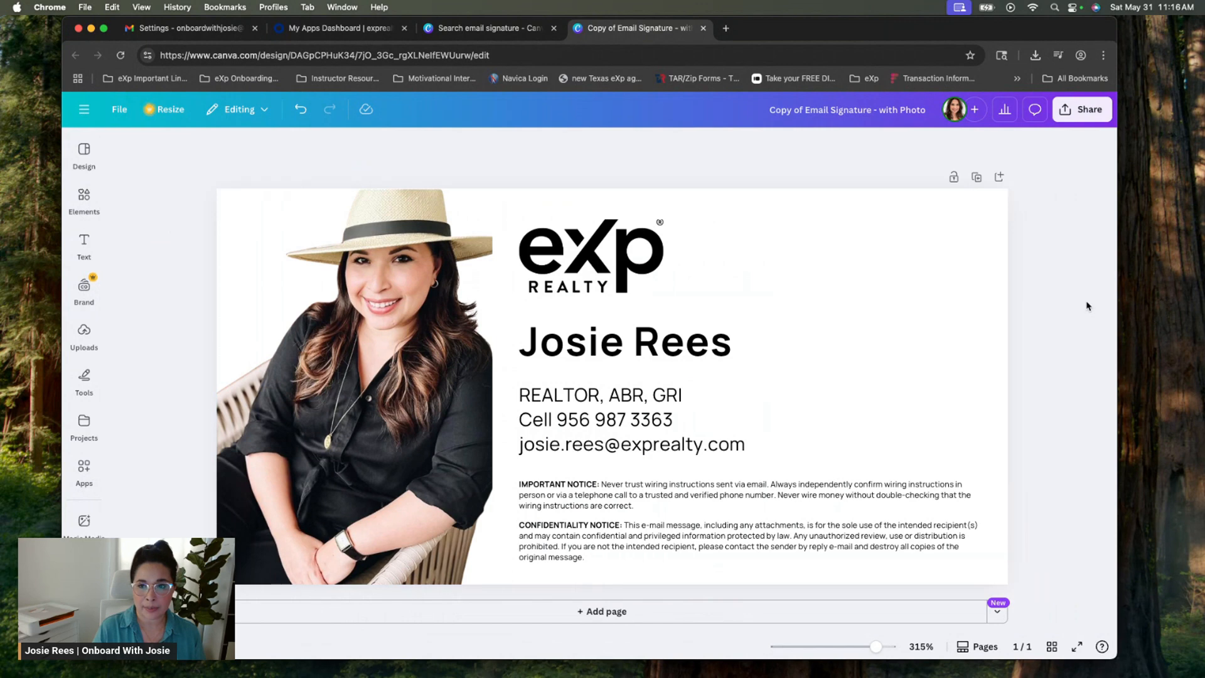
click(1088, 111)
click(899, 363)
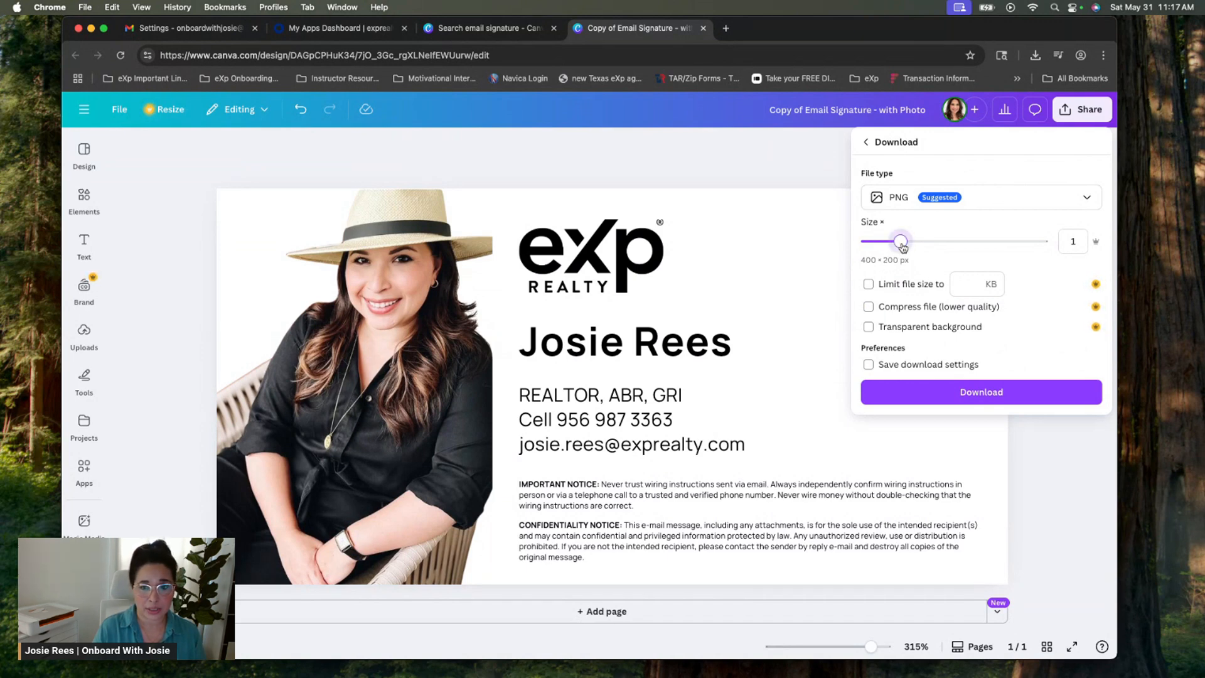
drag(901, 242, 907, 242)
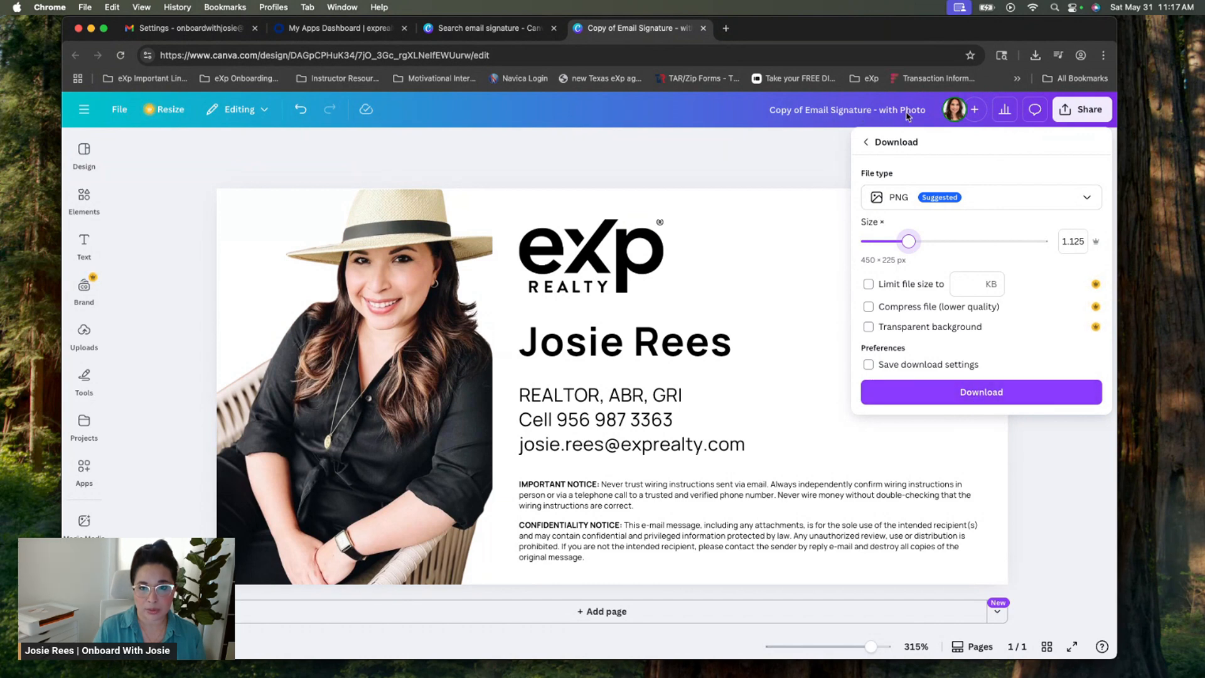
click(851, 154)
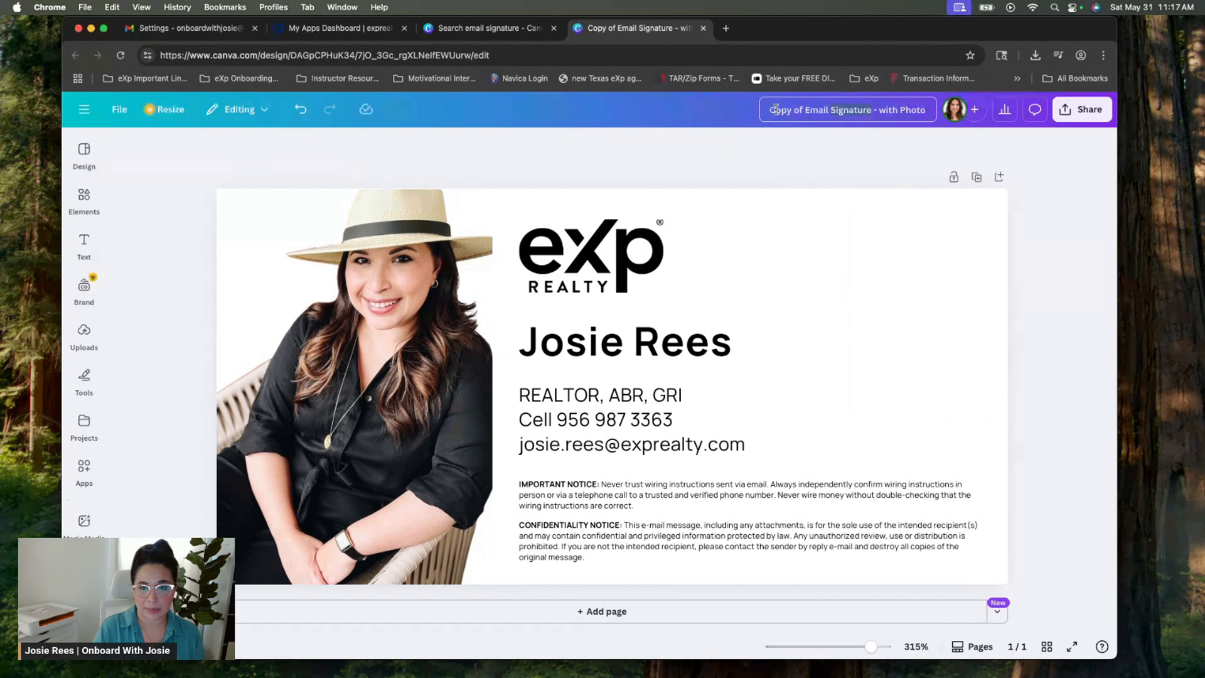
Retitle the design as the agent's name followed by "Signature"
click(929, 110)
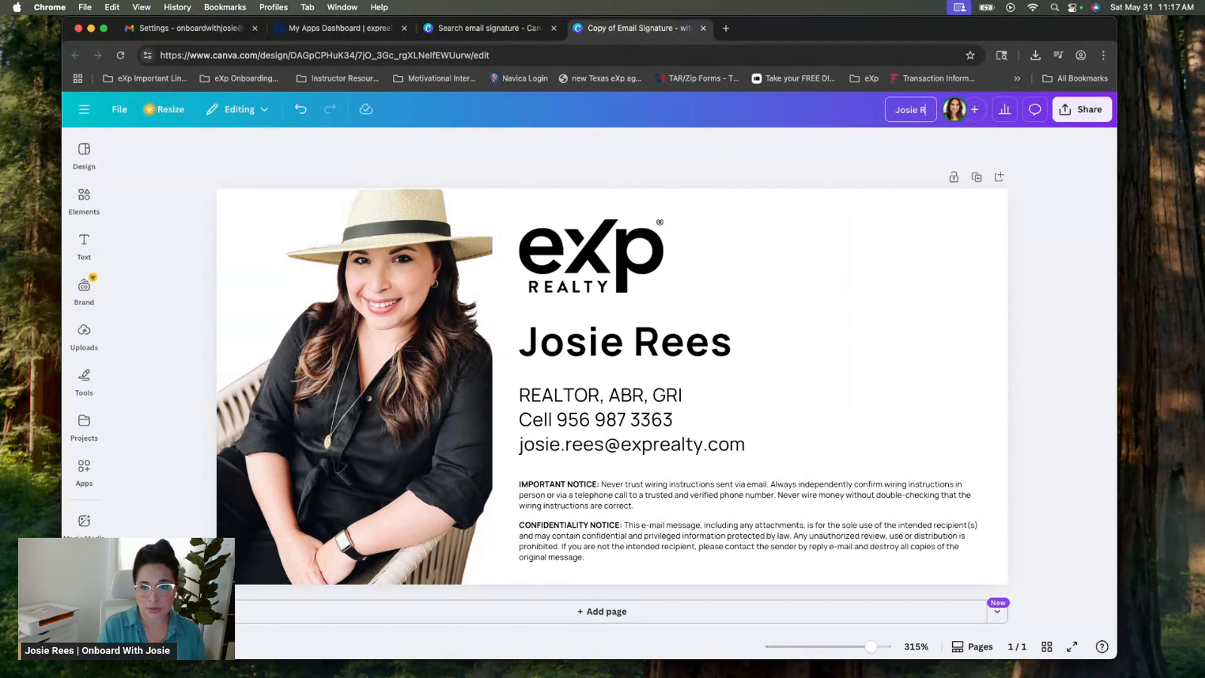
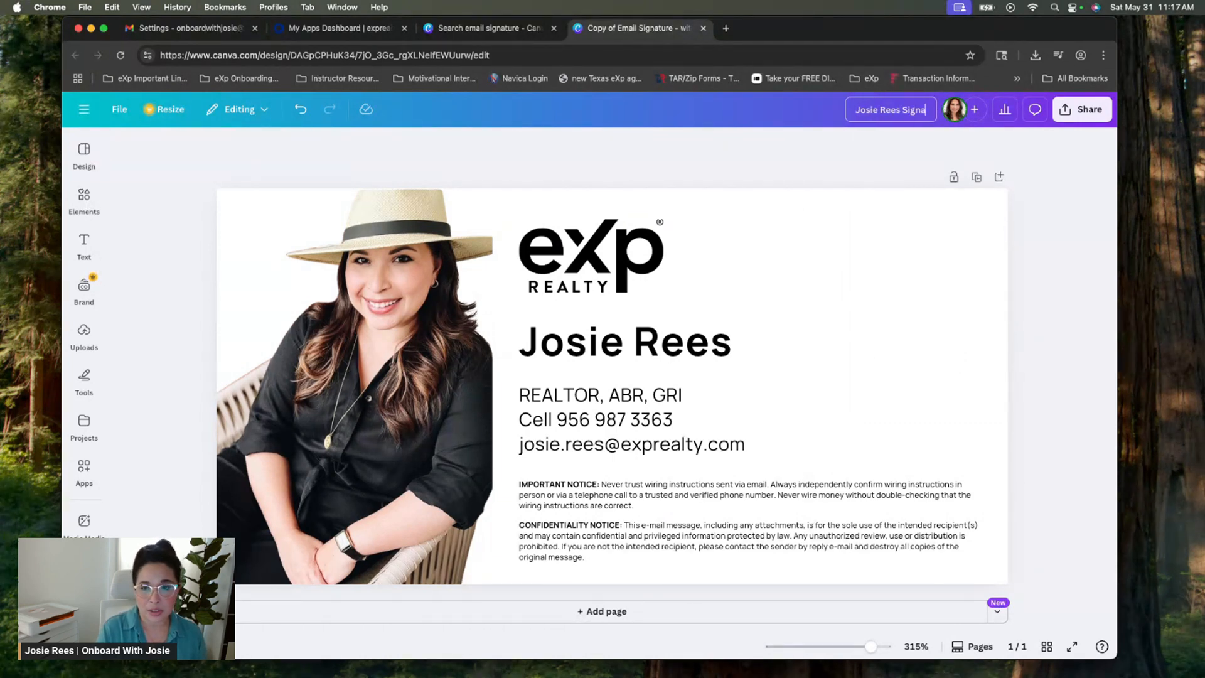
text(ture)
click(1082, 109)
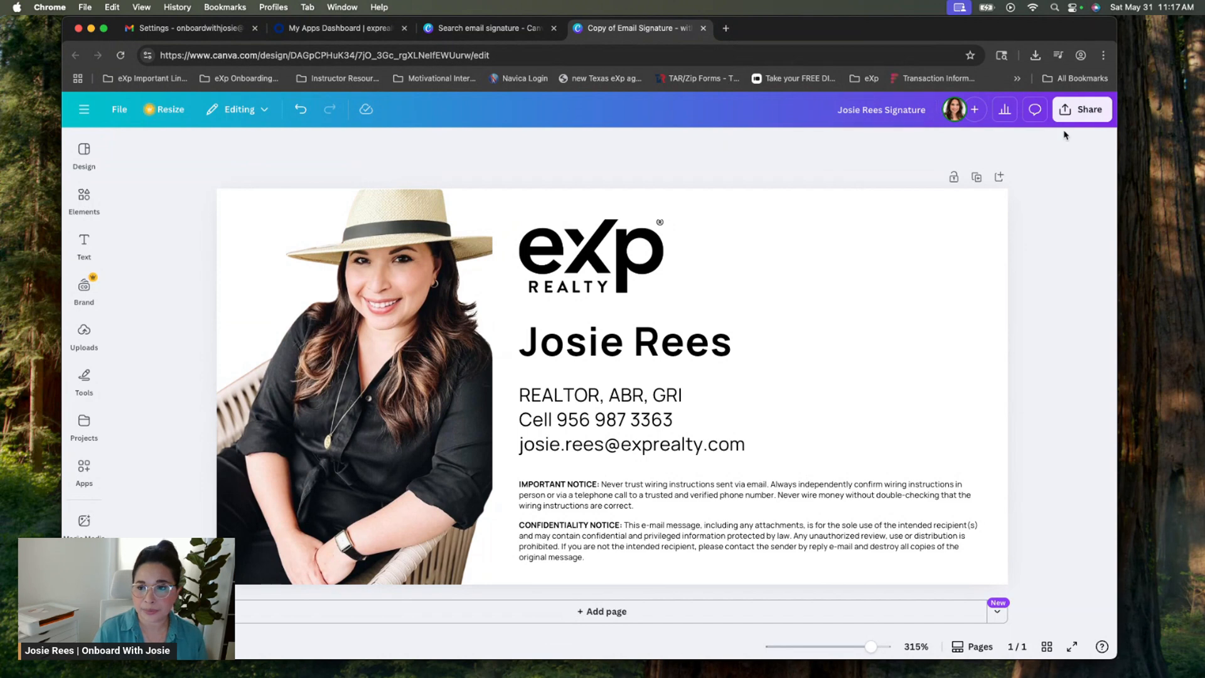
Download the design as a 450 × 225 px PNG (size 1.125)
click(894, 363)
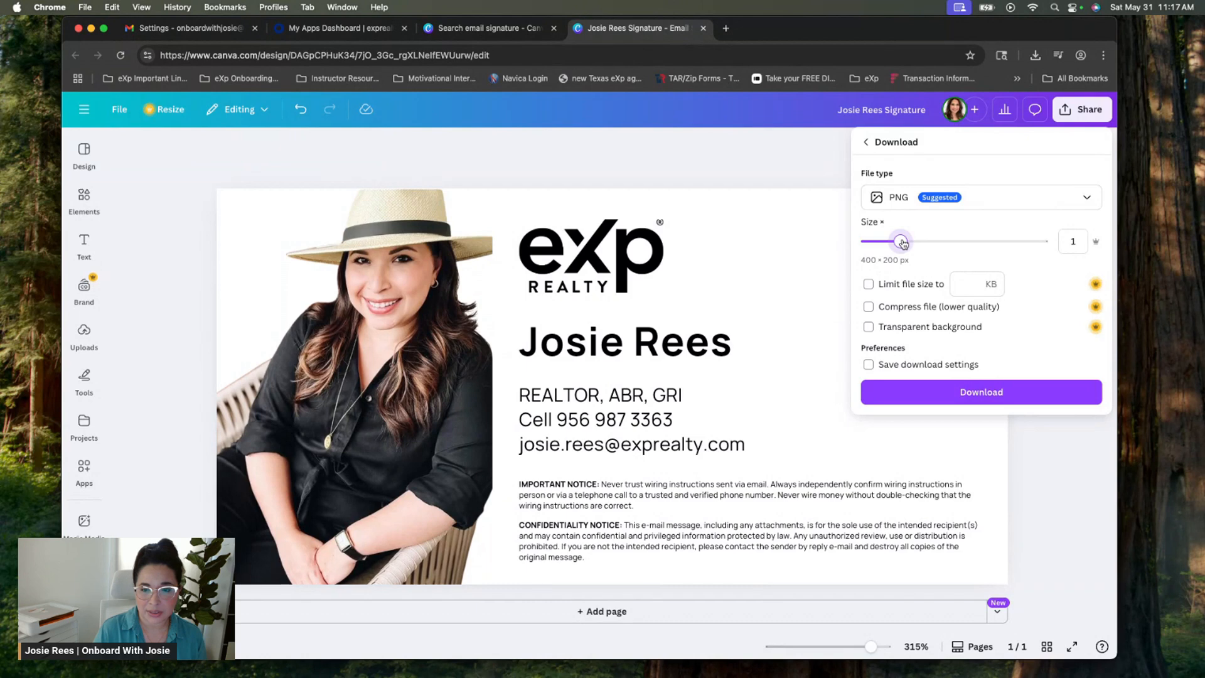
drag(903, 242, 909, 241)
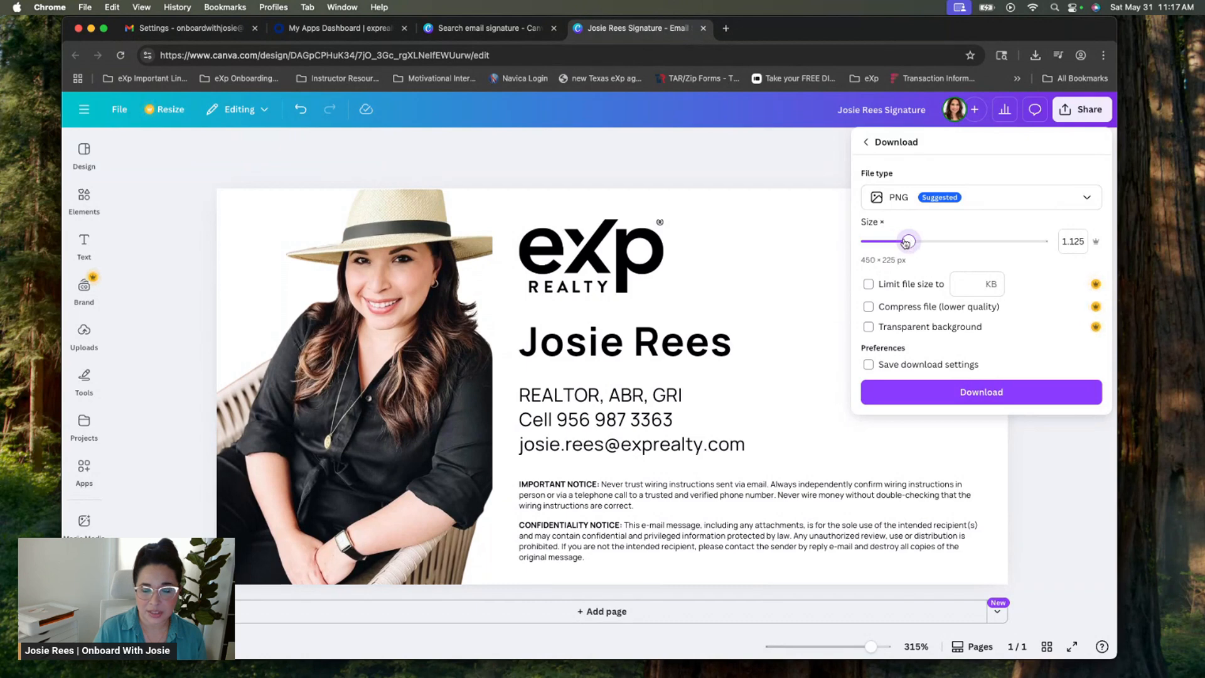
click(983, 394)
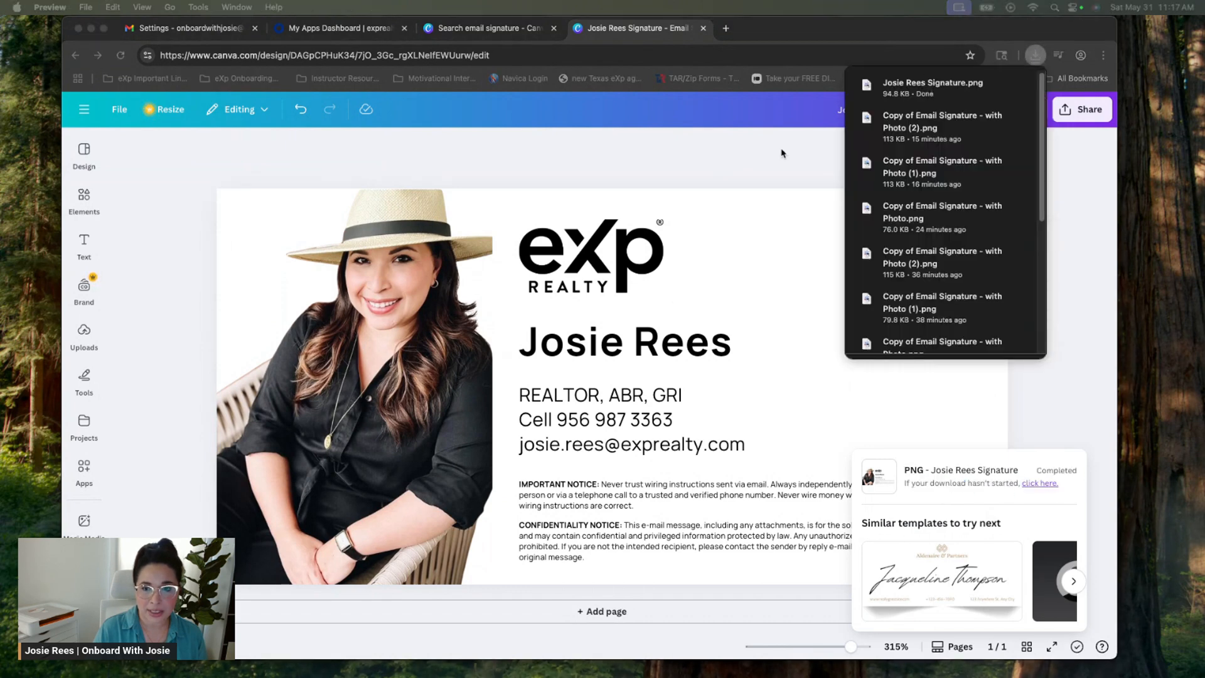
click(812, 144)
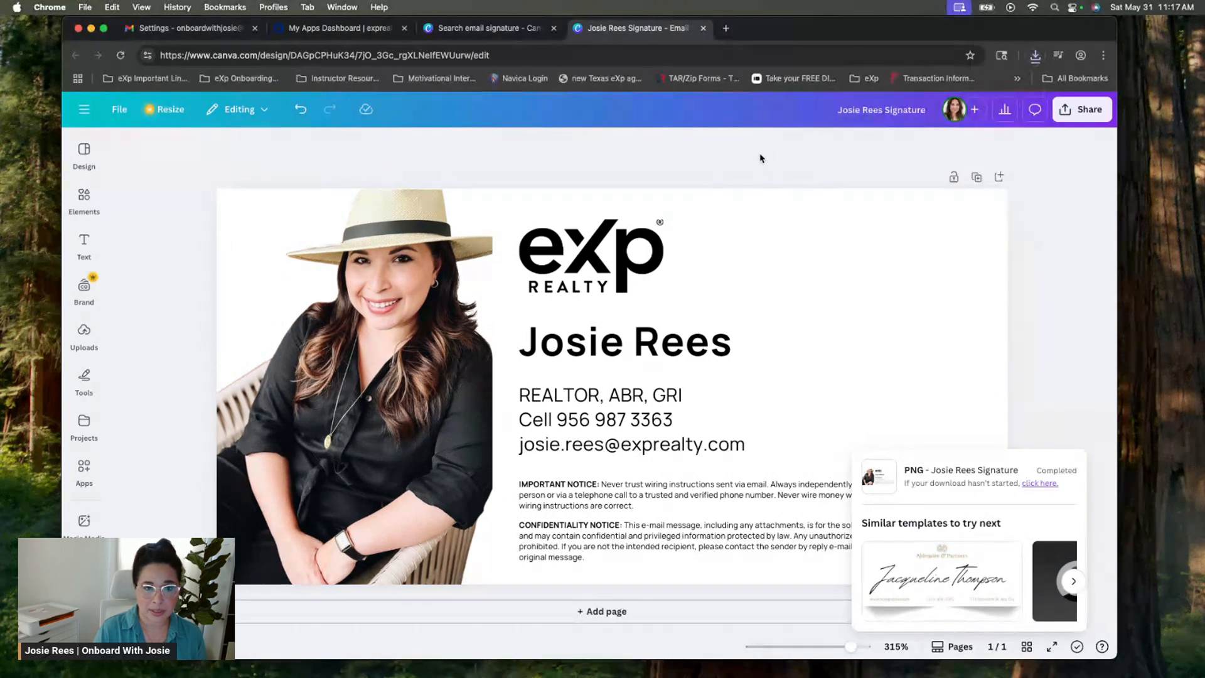
In Gmail Settings, add an empty line below the commission links and start inserting an image
click(201, 35)
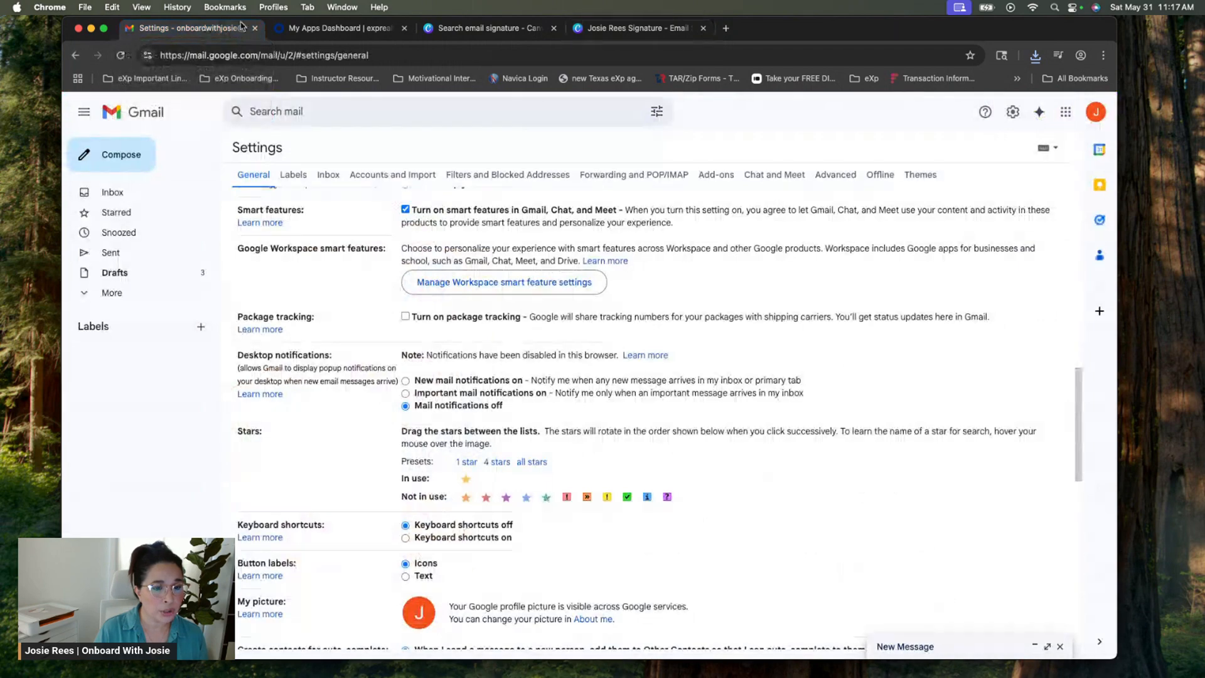
scroll(539, 402, down, 5)
scroll(538, 407, down, 2)
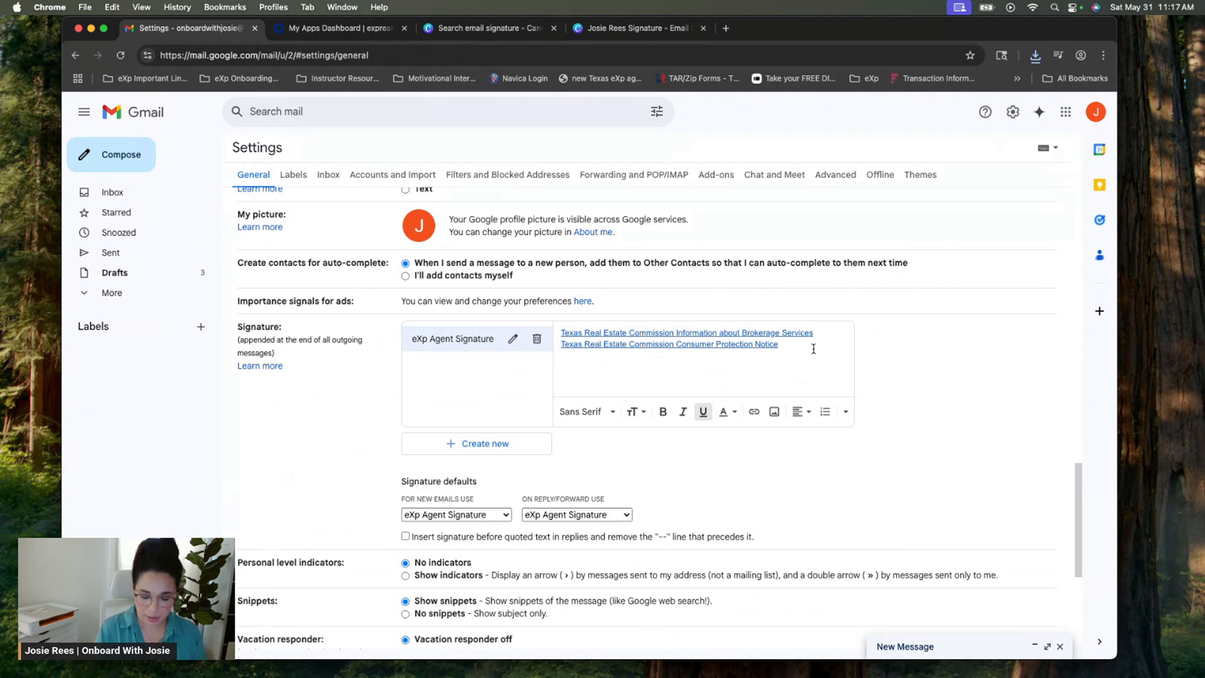
key(Return)
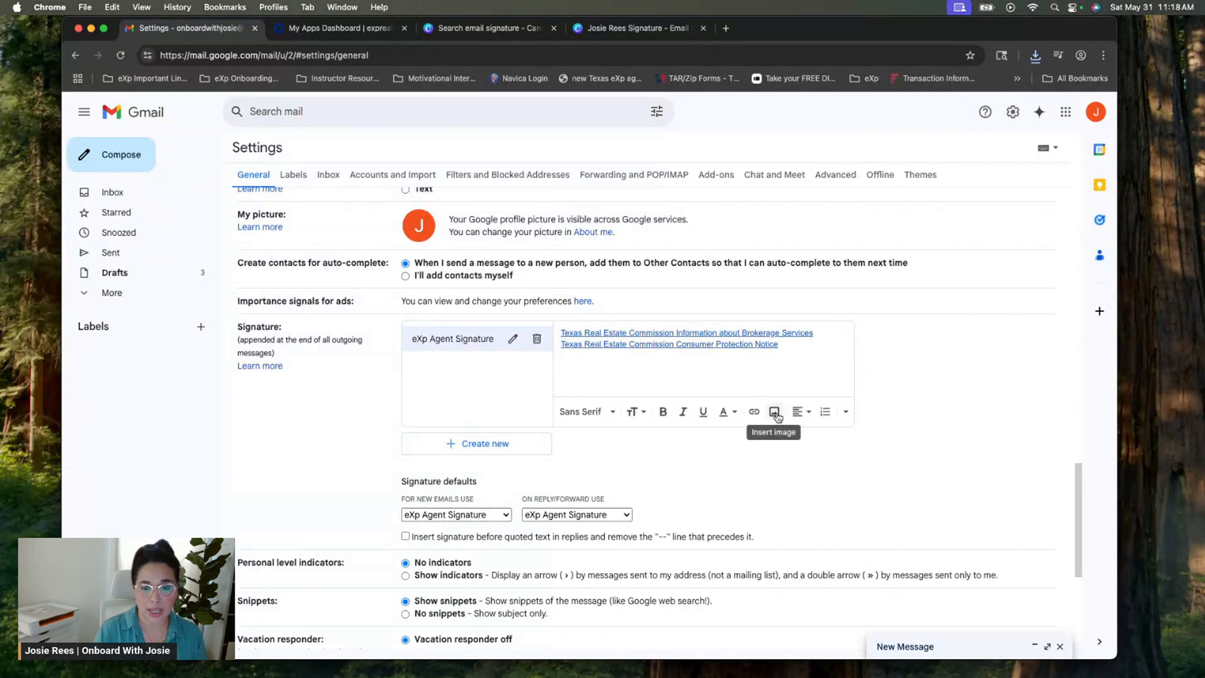
click(776, 415)
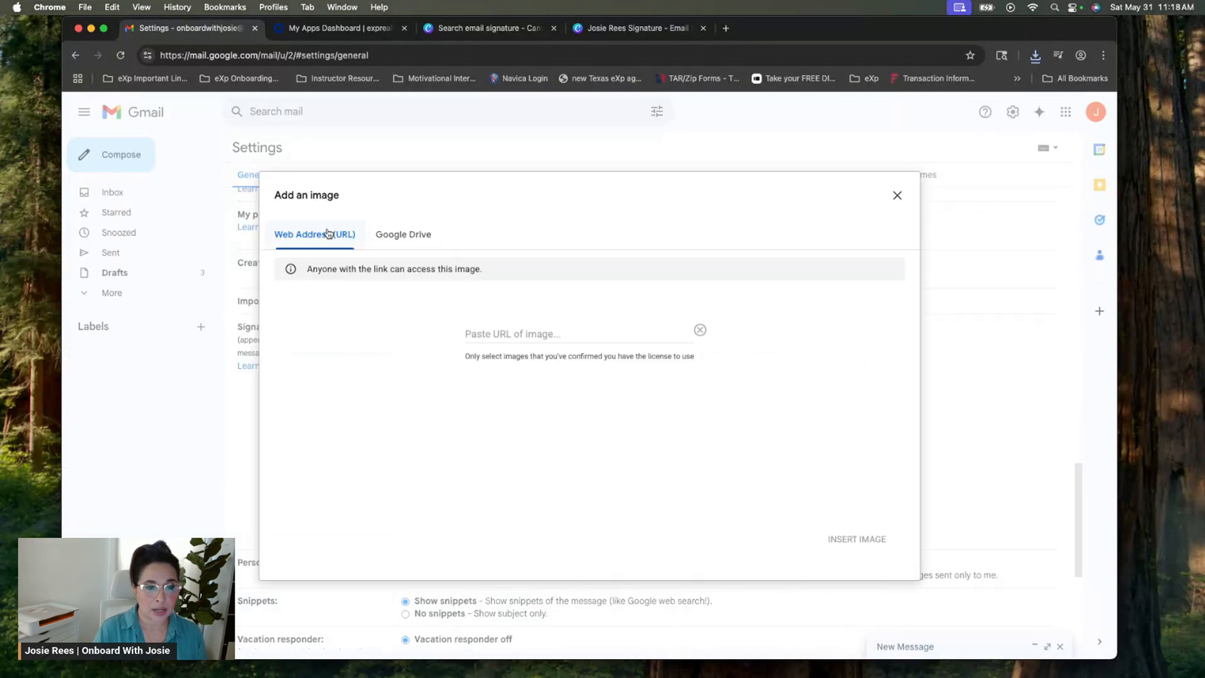
Upload the downloaded signature PNG through Google Drive into the signature, allowing anyone with the link to view
click(429, 245)
click(302, 307)
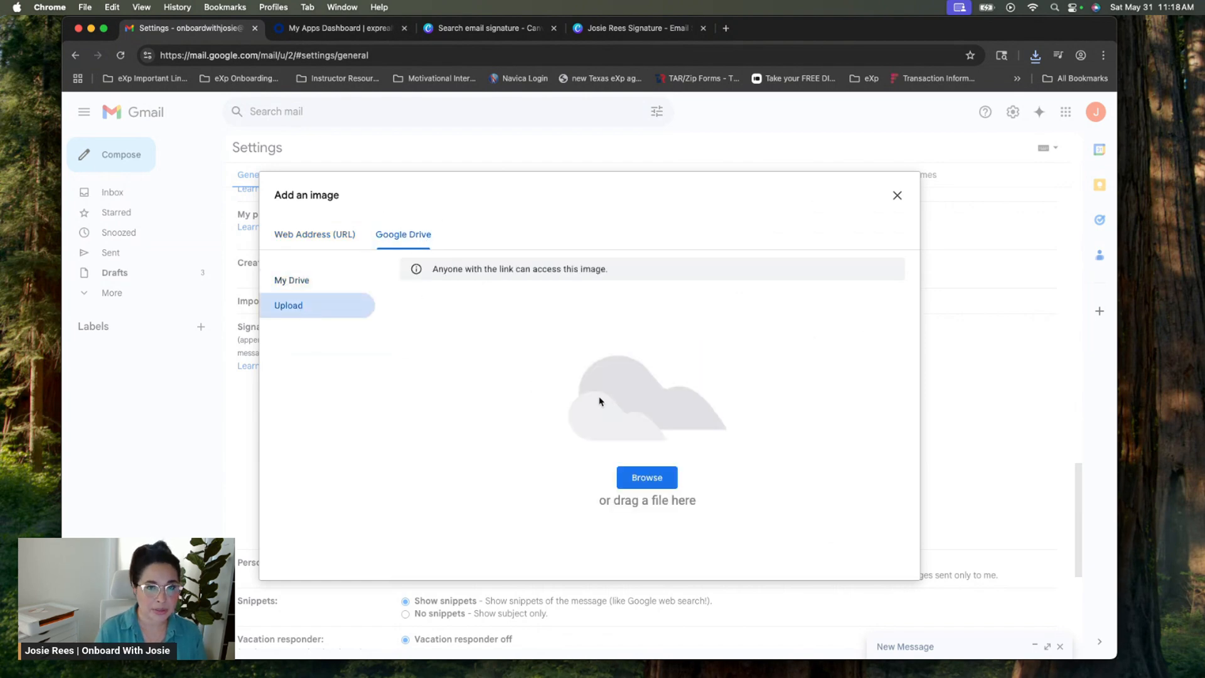
click(662, 475)
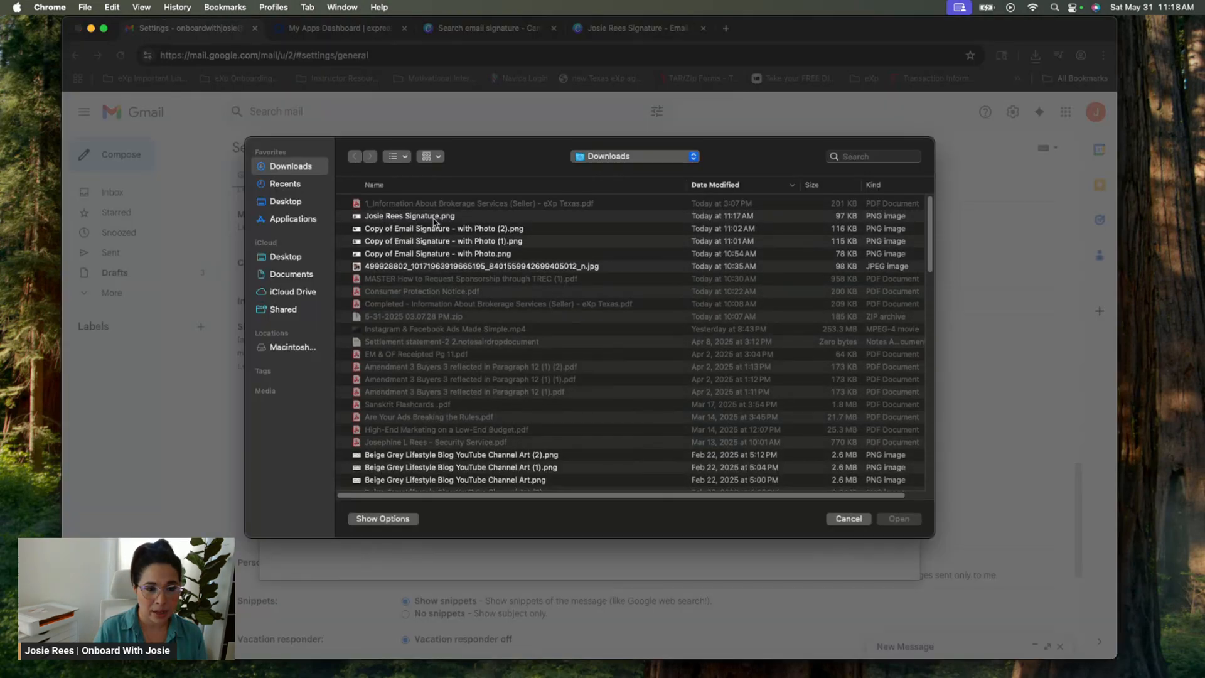
click(434, 220)
double_click(434, 219)
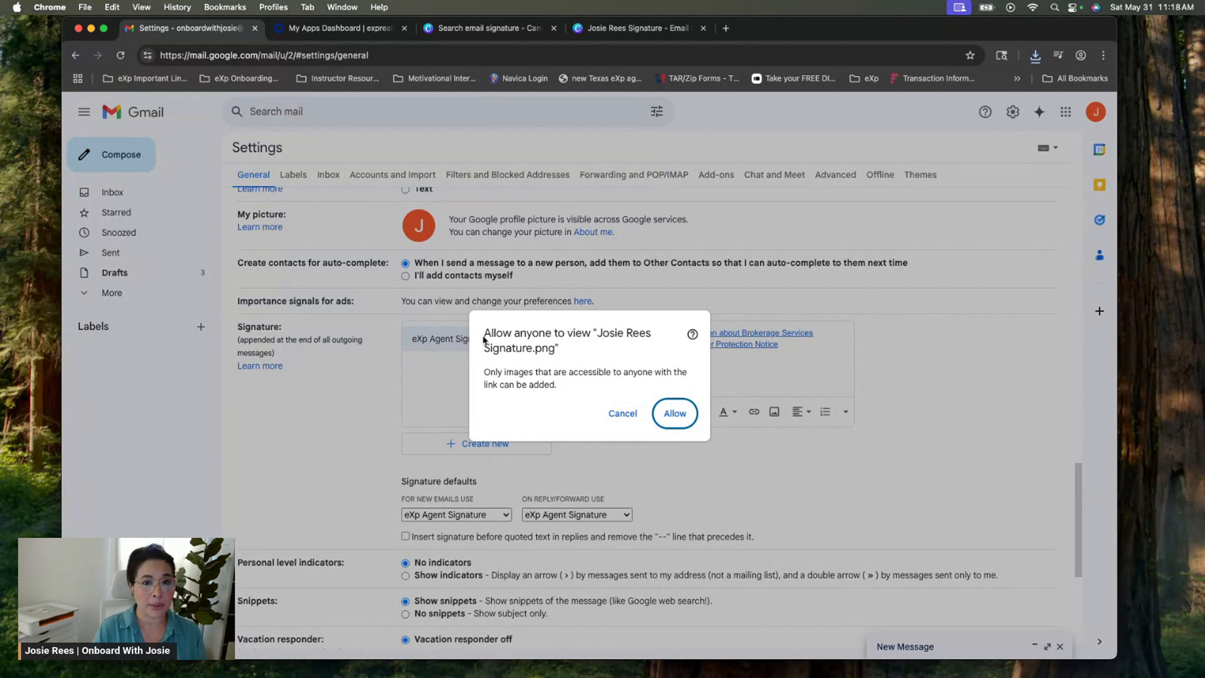
click(683, 418)
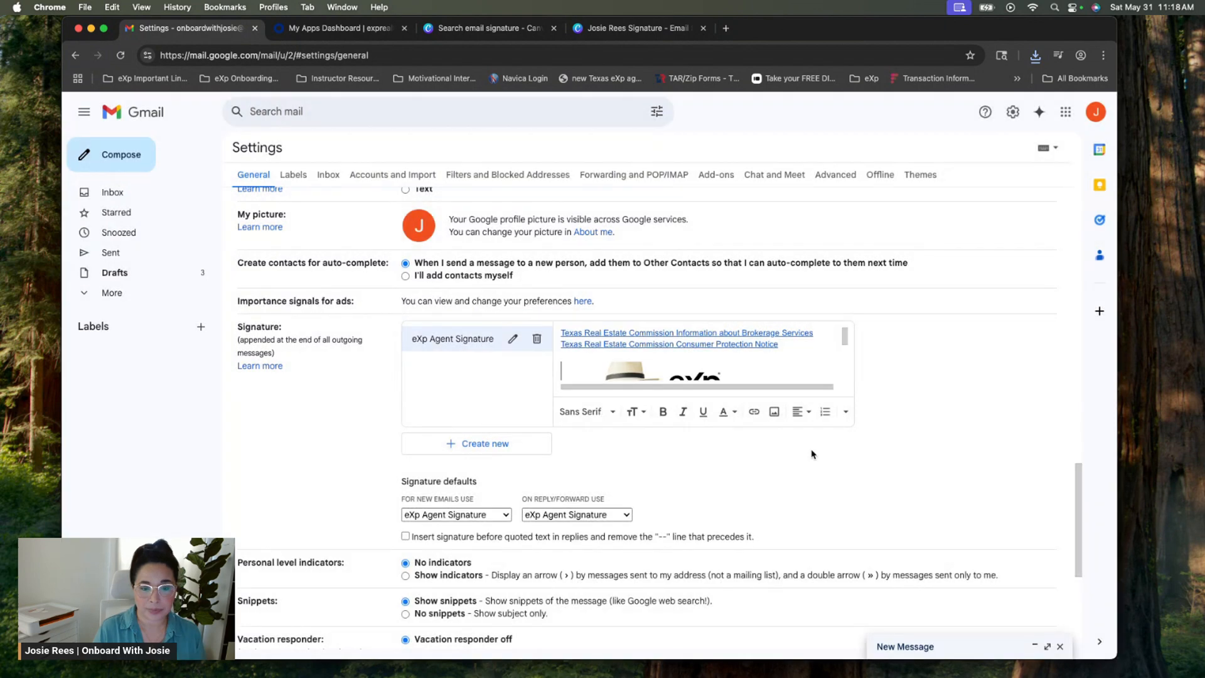
Keep eXp Agent Signature as default for new emails and for replies/forwards, then save changes
mouse_move(845, 336)
mouse_down()
mouse_move(858, 375)
mouse_move(857, 323)
mouse_up()
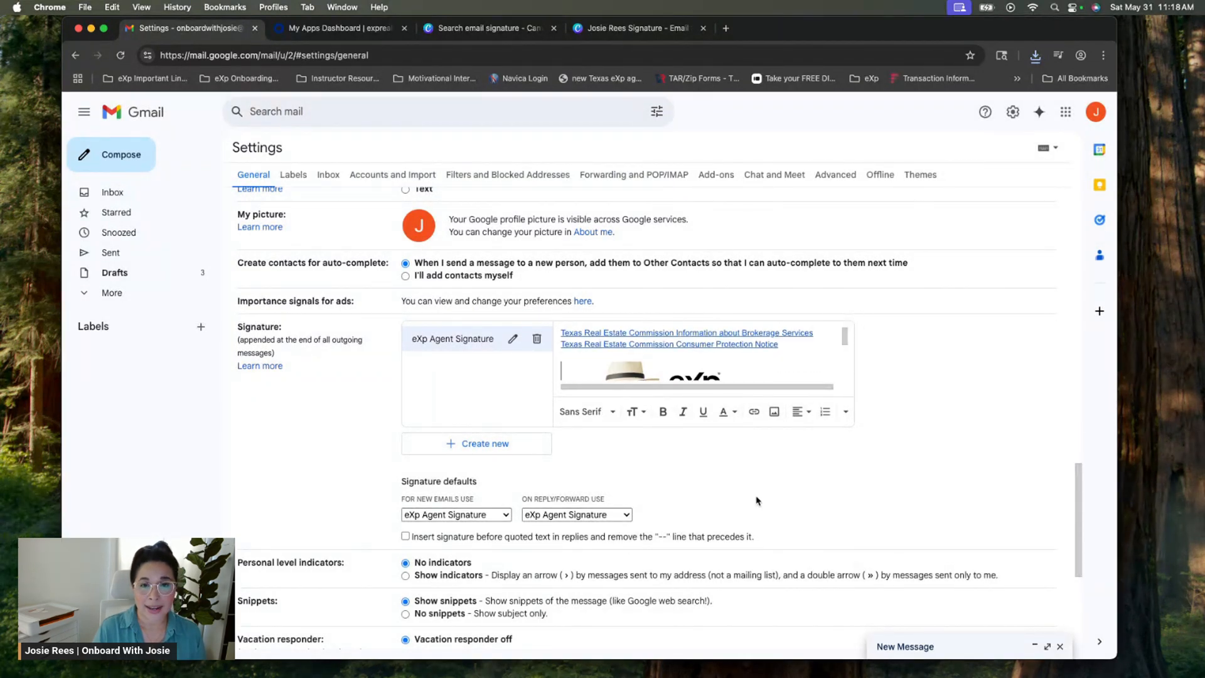
scroll(757, 499, down, 8)
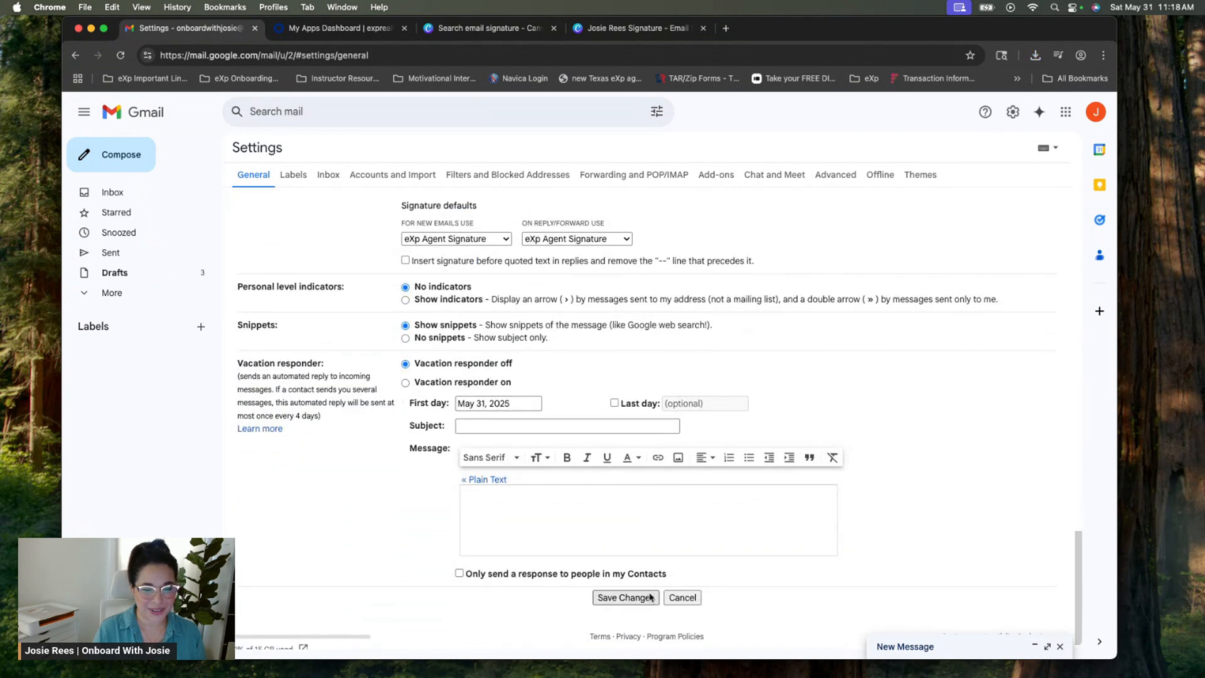
scroll(643, 491, up, 6)
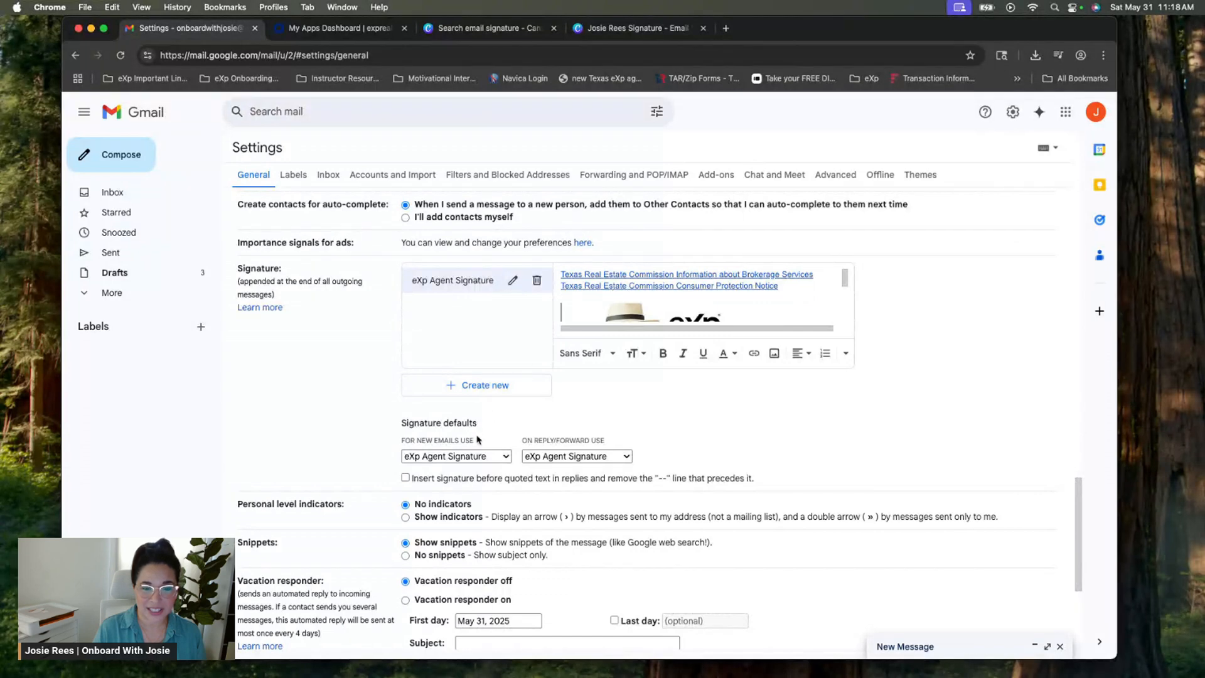
click(506, 457)
click(495, 458)
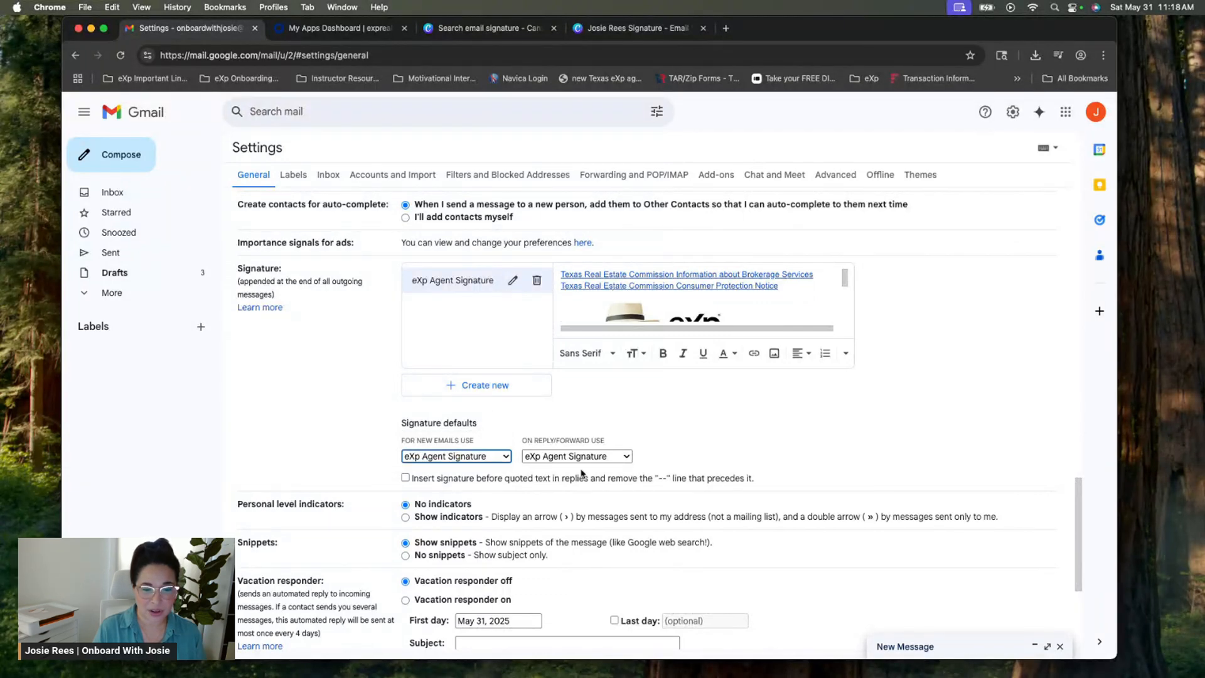
click(584, 459)
click(584, 456)
scroll(587, 464, down, 4)
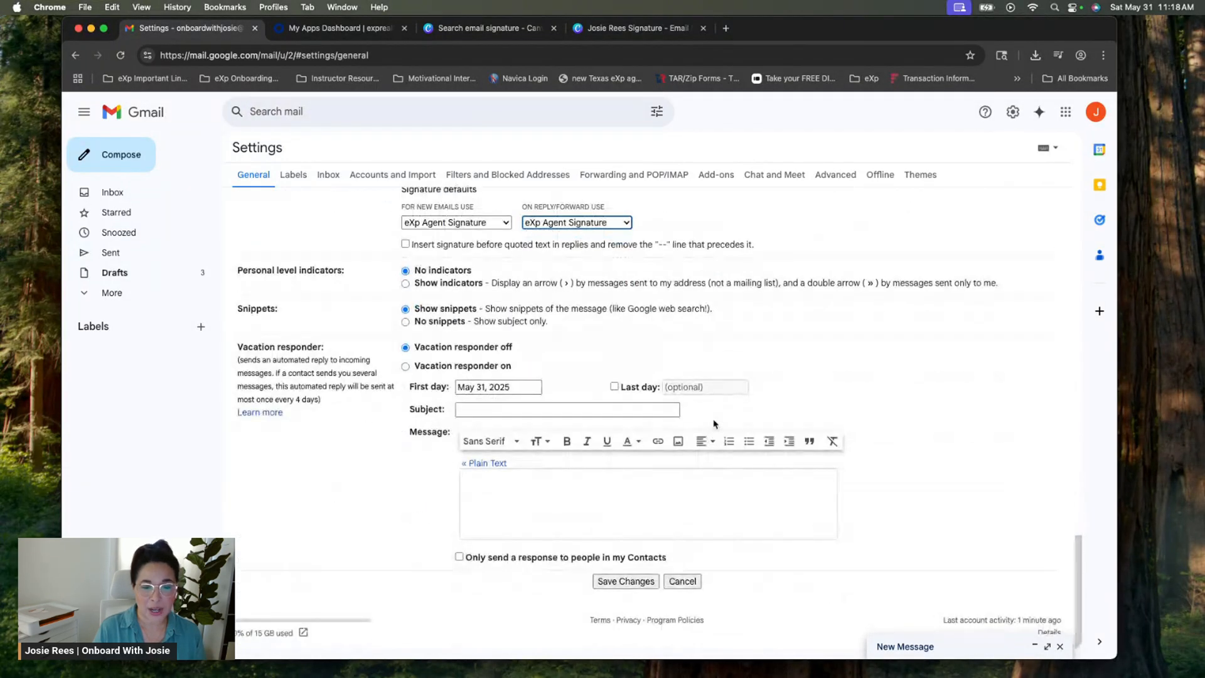
click(642, 582)
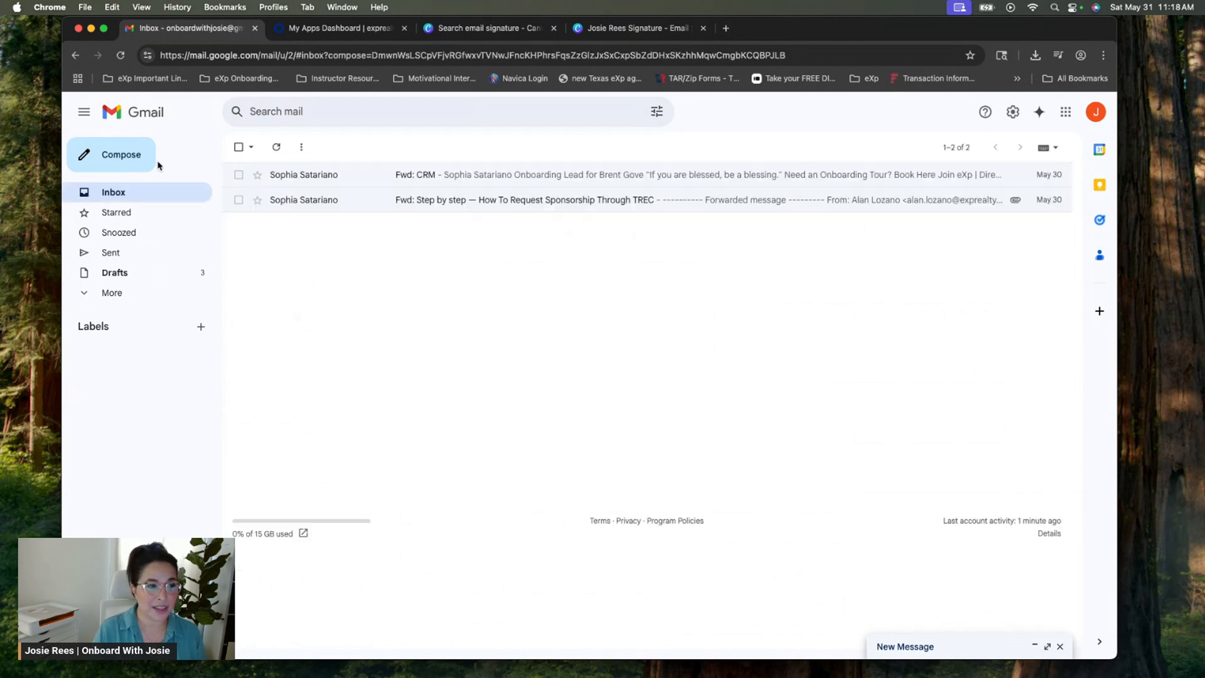
click(122, 157)
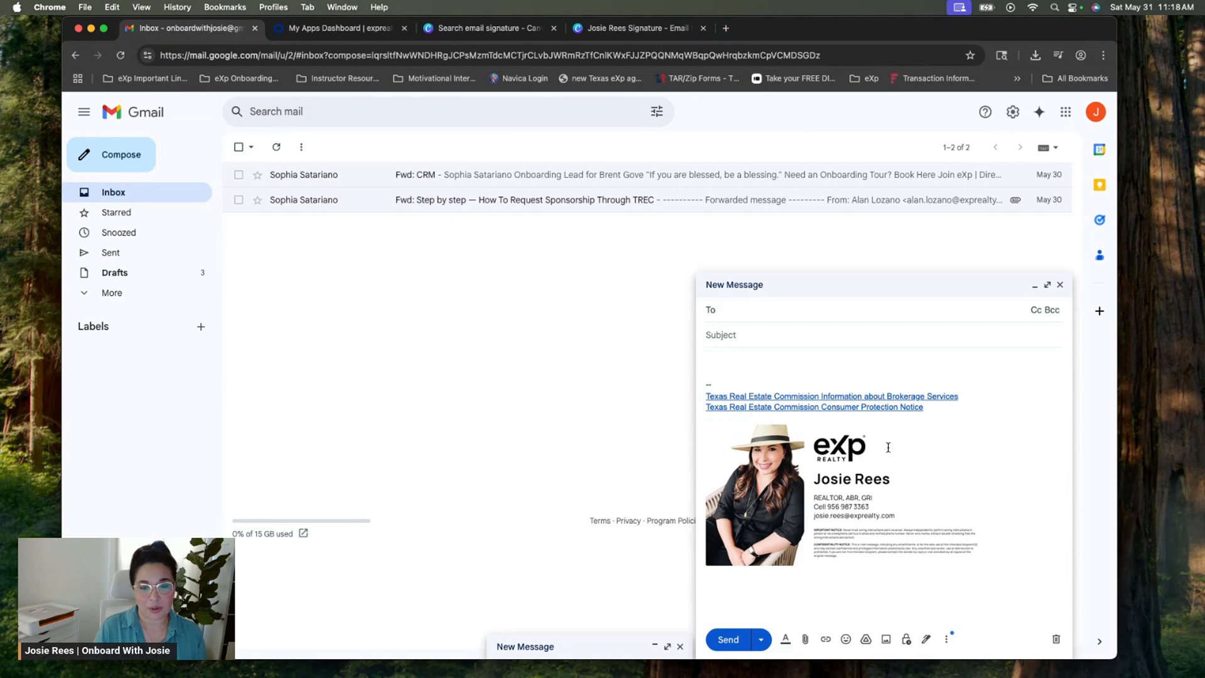
click(771, 356)
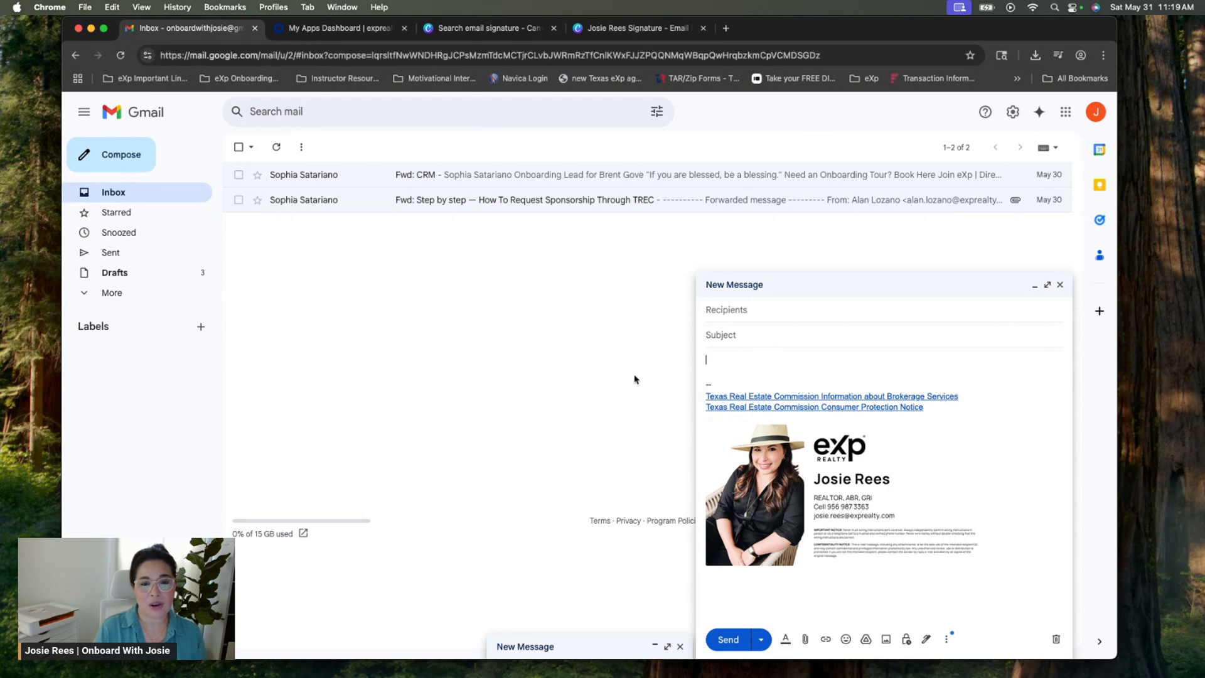
click(1060, 285)
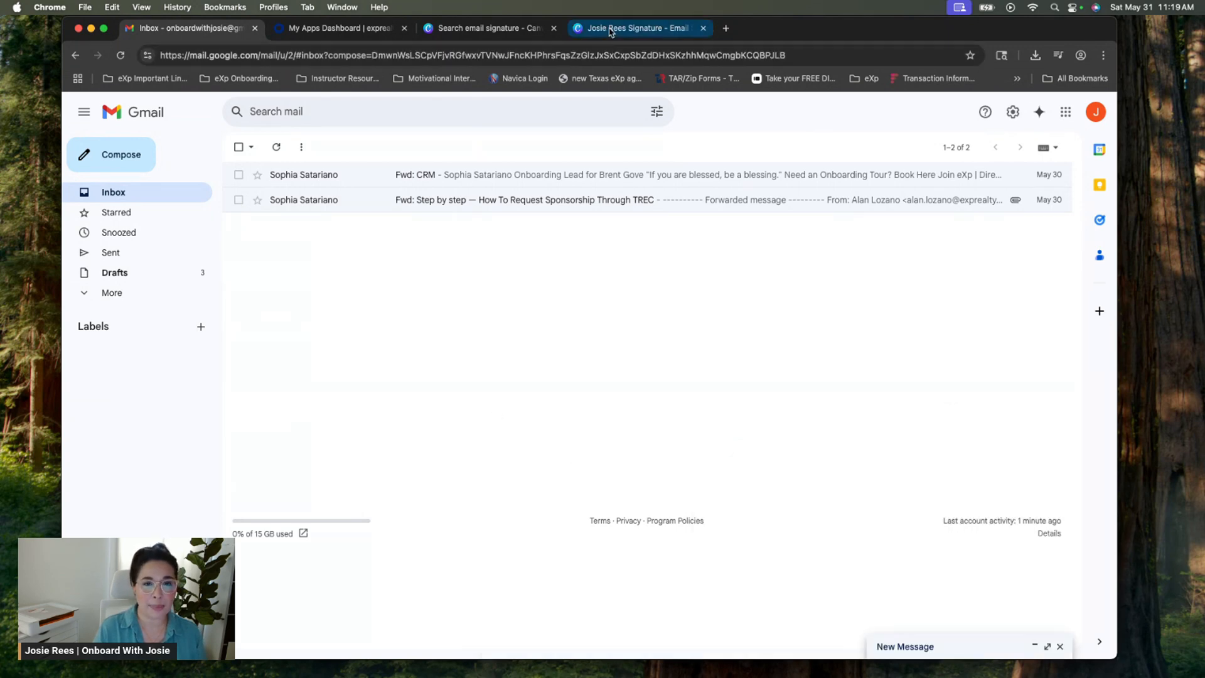
Return to Canva's 'email signature' search results with 37 Brand Templates, closing the template preview
click(606, 29)
click(480, 28)
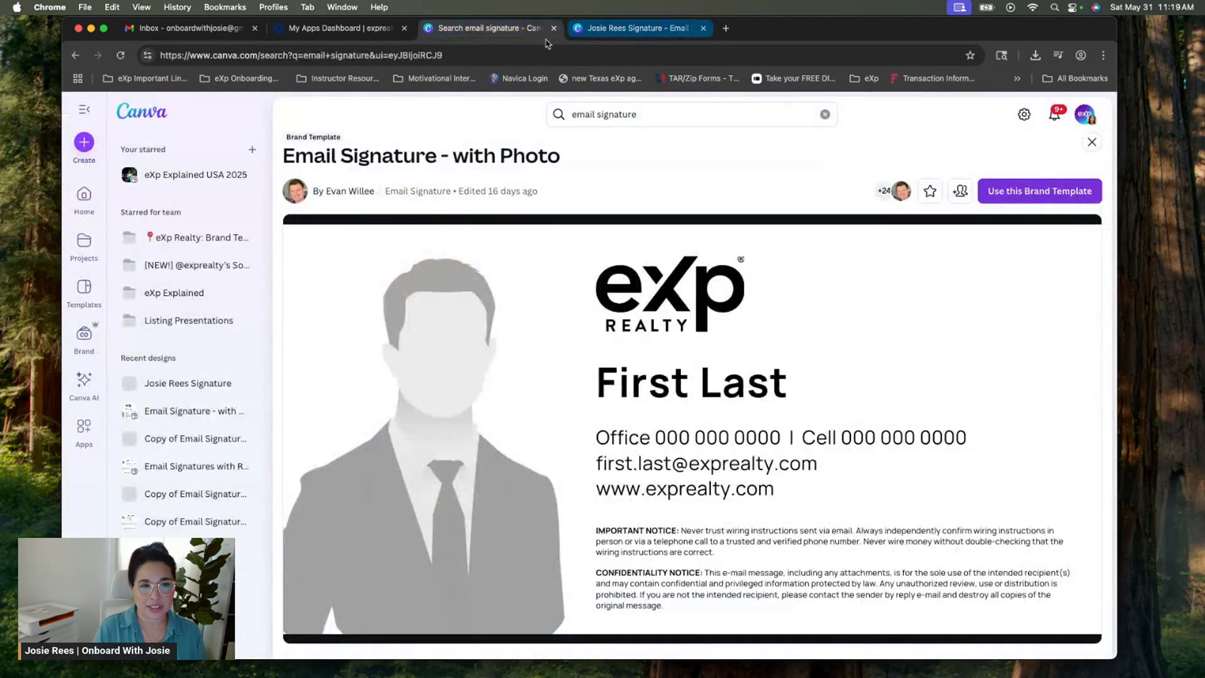
click(75, 55)
click(664, 107)
click(484, 122)
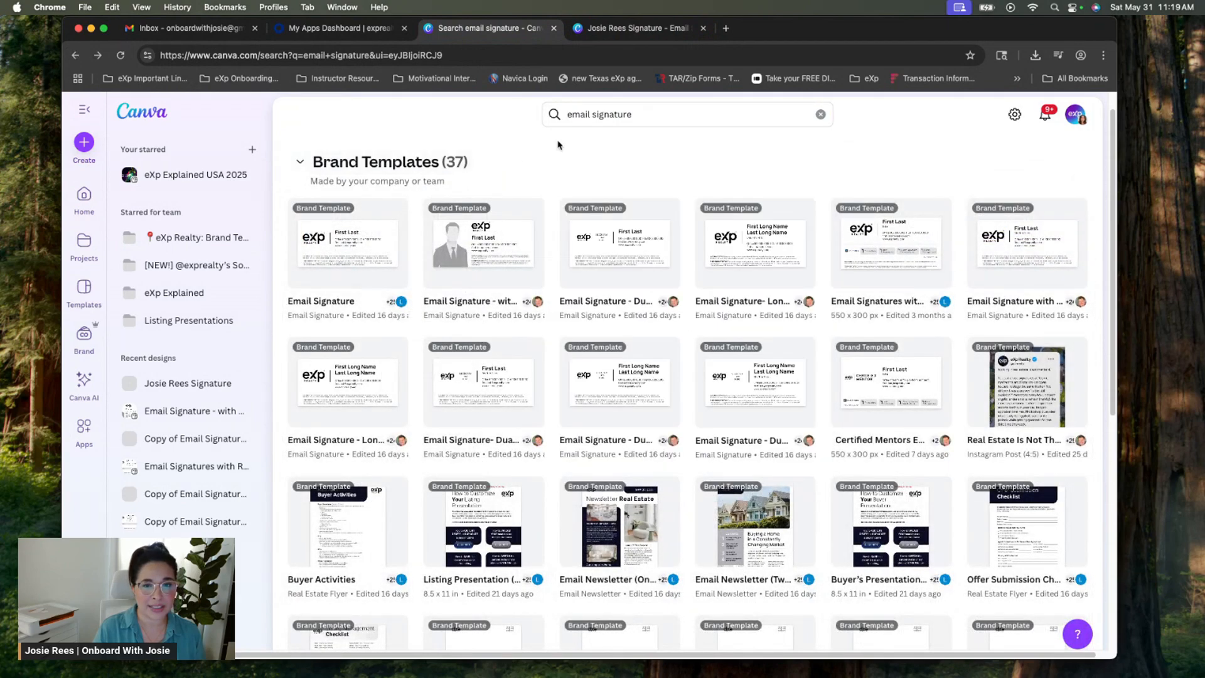